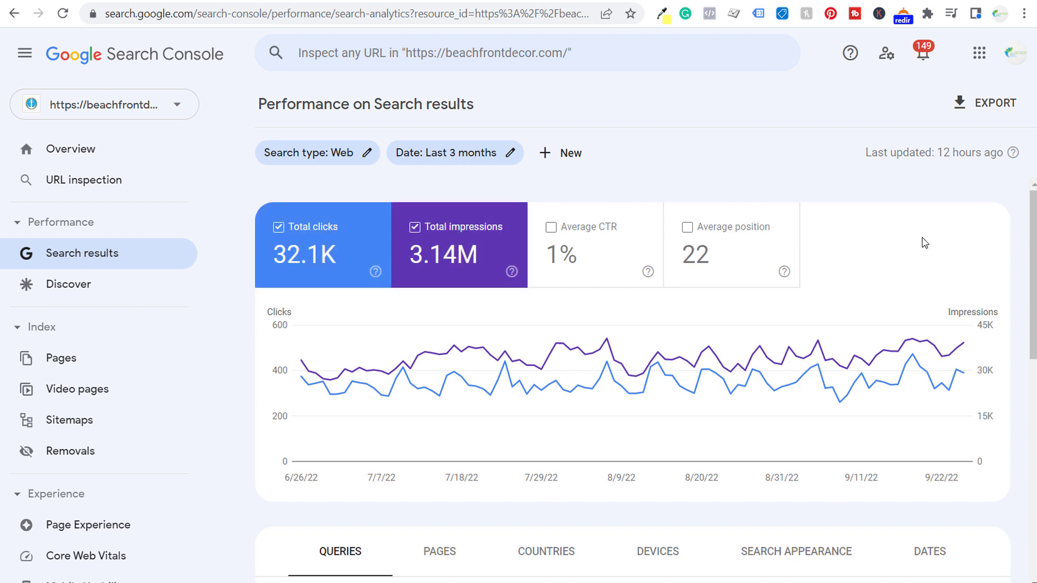
# Step: Sort the top queries by impressions, led by 'rubber beach bag' at 8,407 impressions
pyautogui.scroll(-4, 1029, 226)
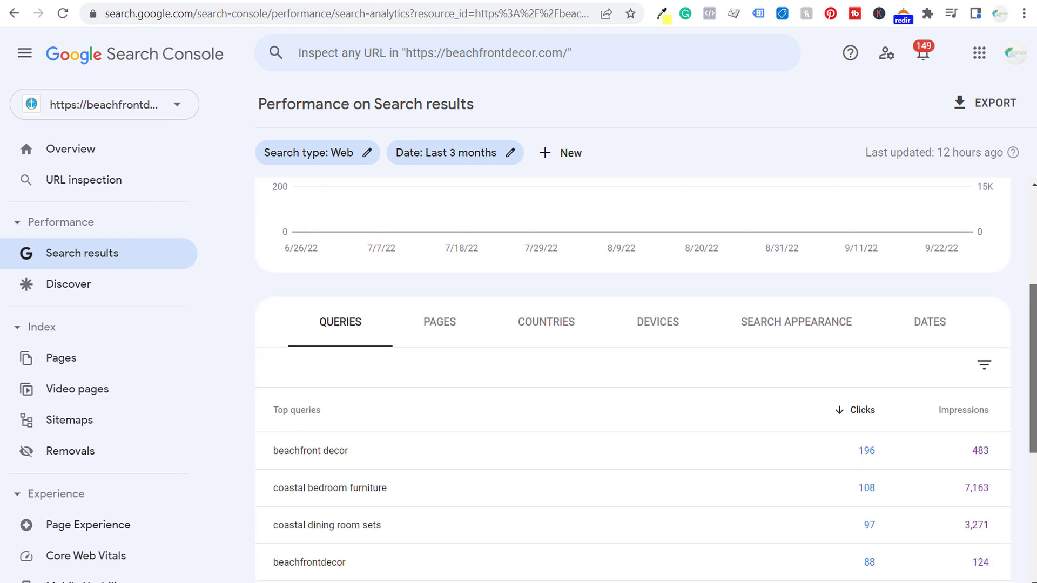
pyautogui.scroll(-1, 891, 331)
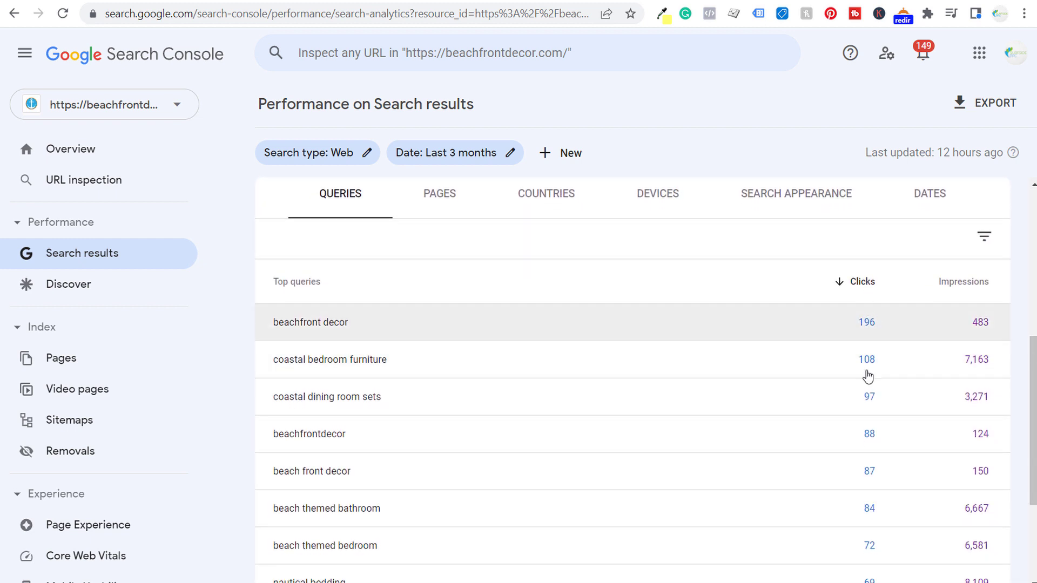
pyautogui.click(967, 290)
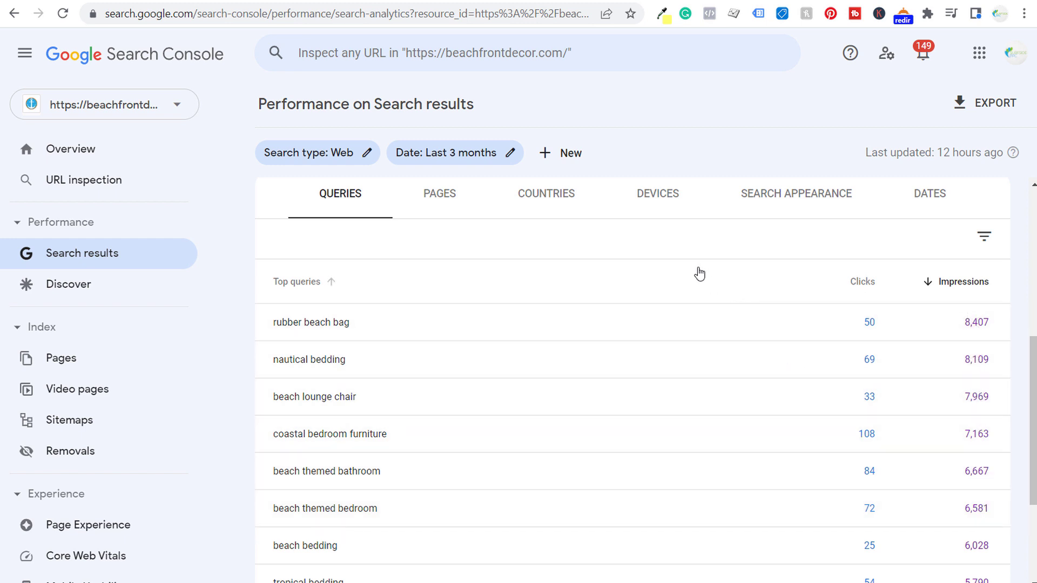
pyautogui.scroll(-3, 694, 358)
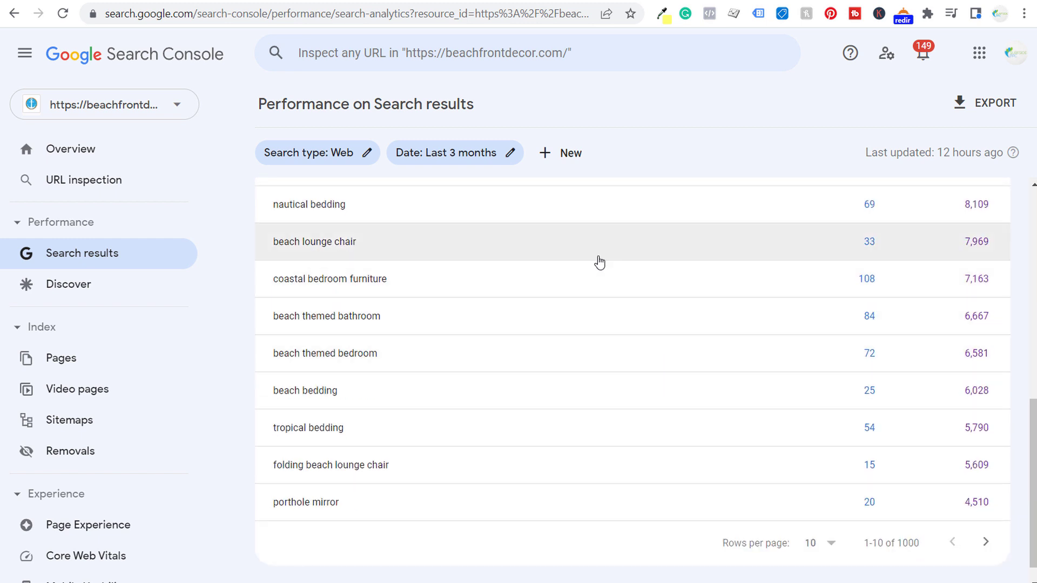
pyautogui.scroll(4, 597, 262)
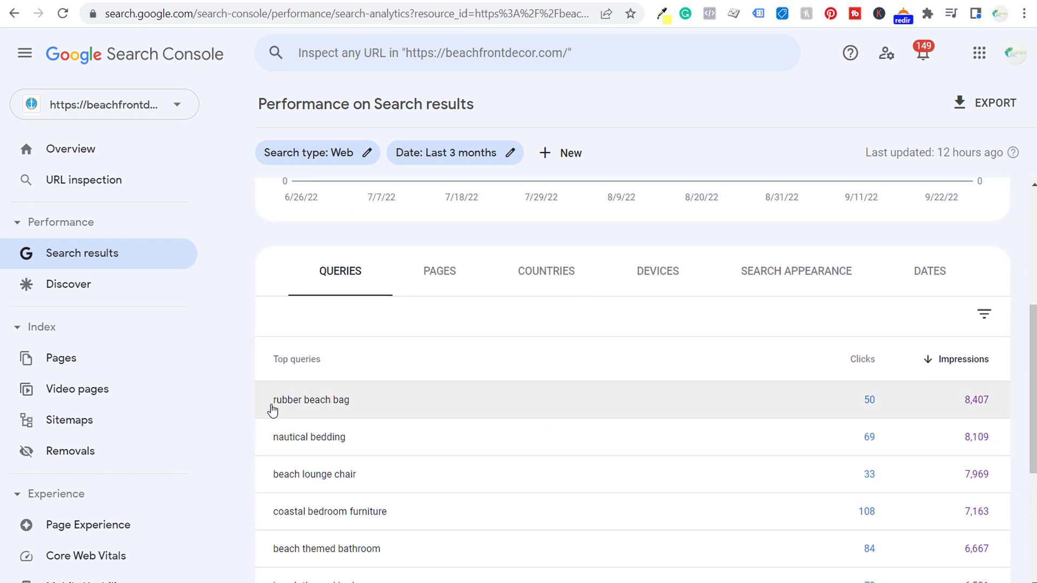
pyautogui.scroll(-4, 536, 410)
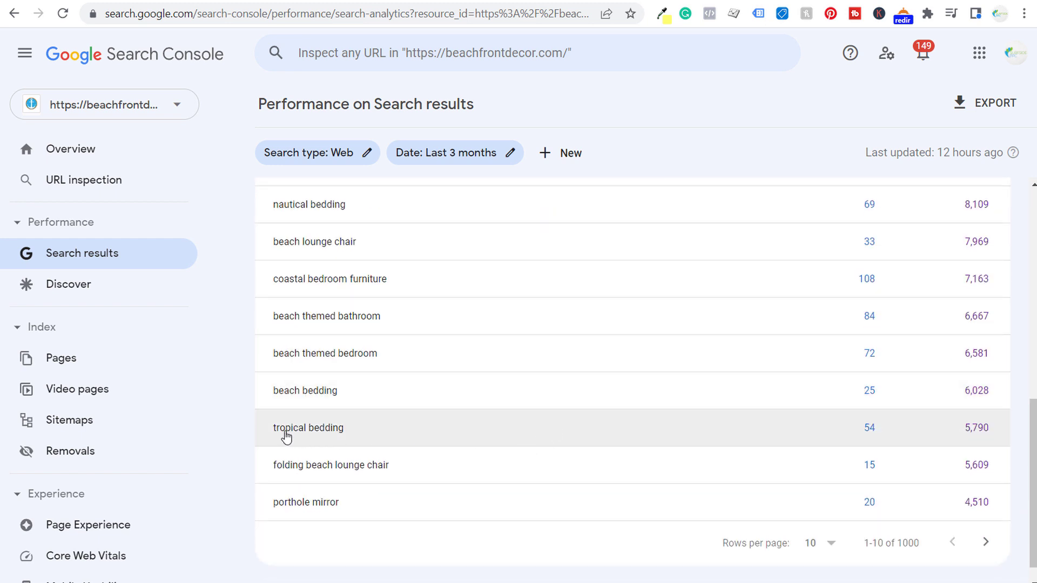
pyautogui.scroll(3, 534, 288)
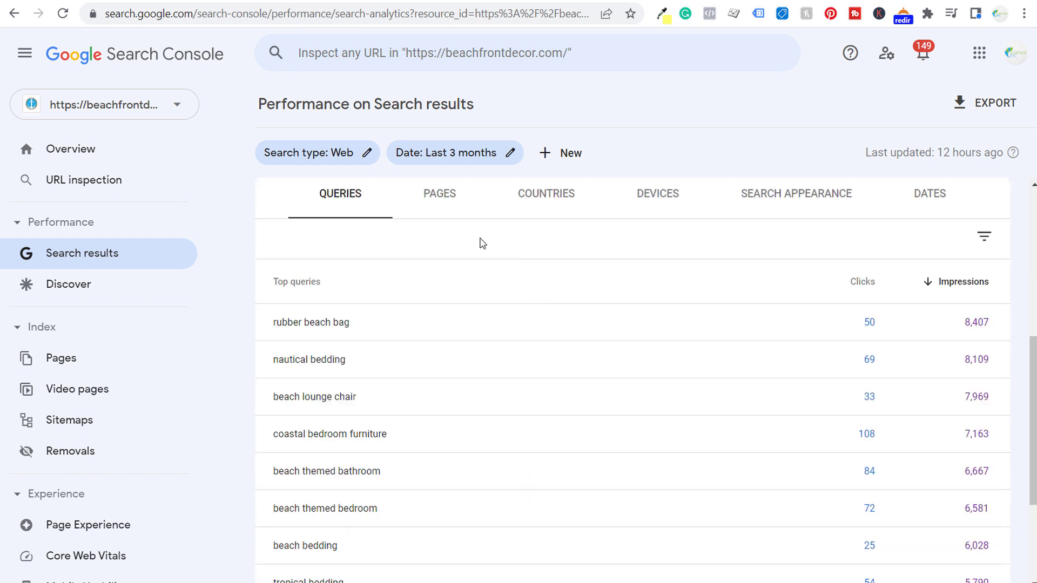
# Step: Switch the breakdown to Pages and sort the top pages by impressions
pyautogui.click(438, 208)
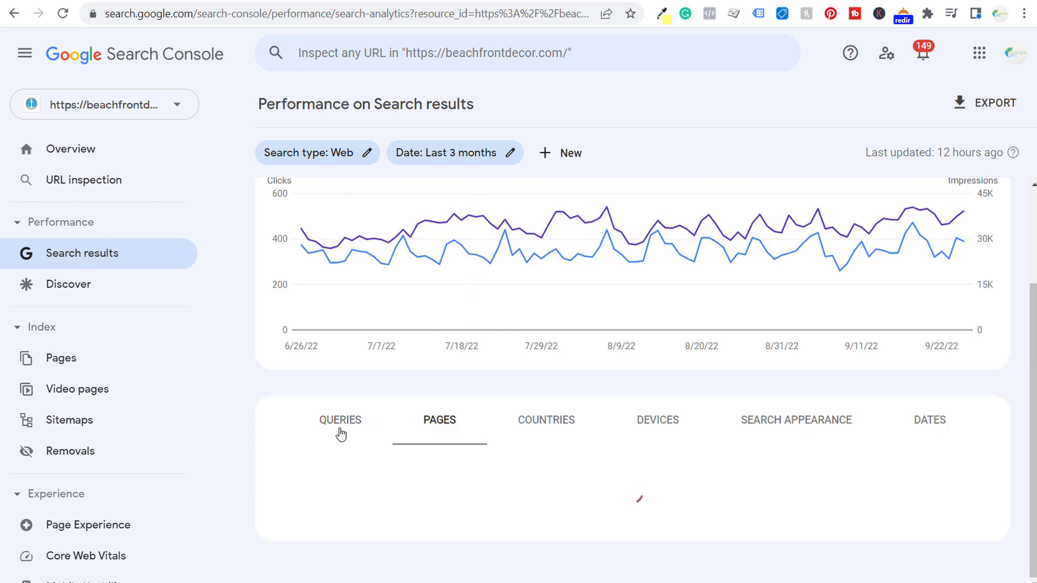
pyautogui.scroll(-4, 403, 396)
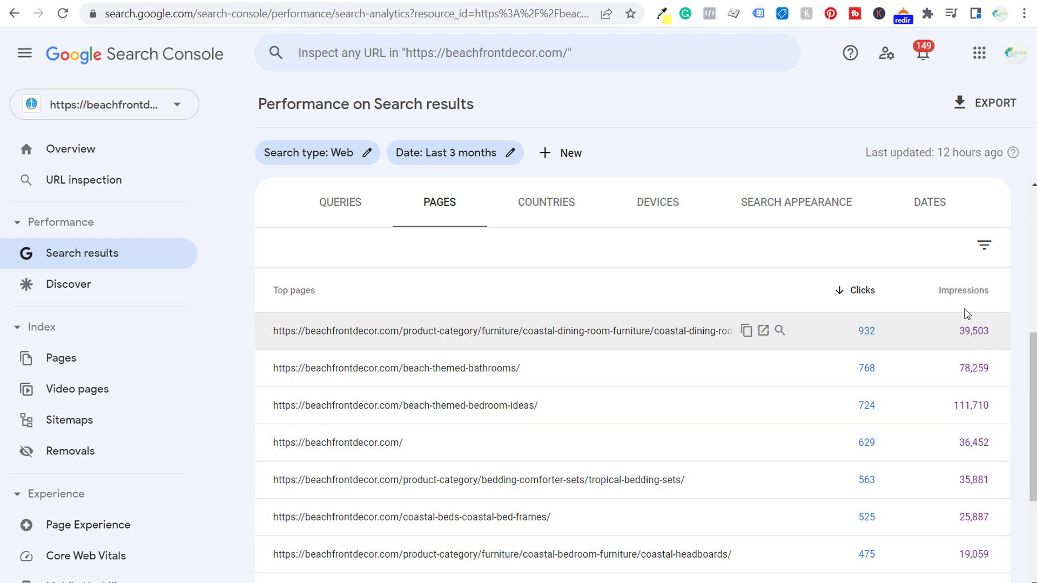
pyautogui.click(963, 293)
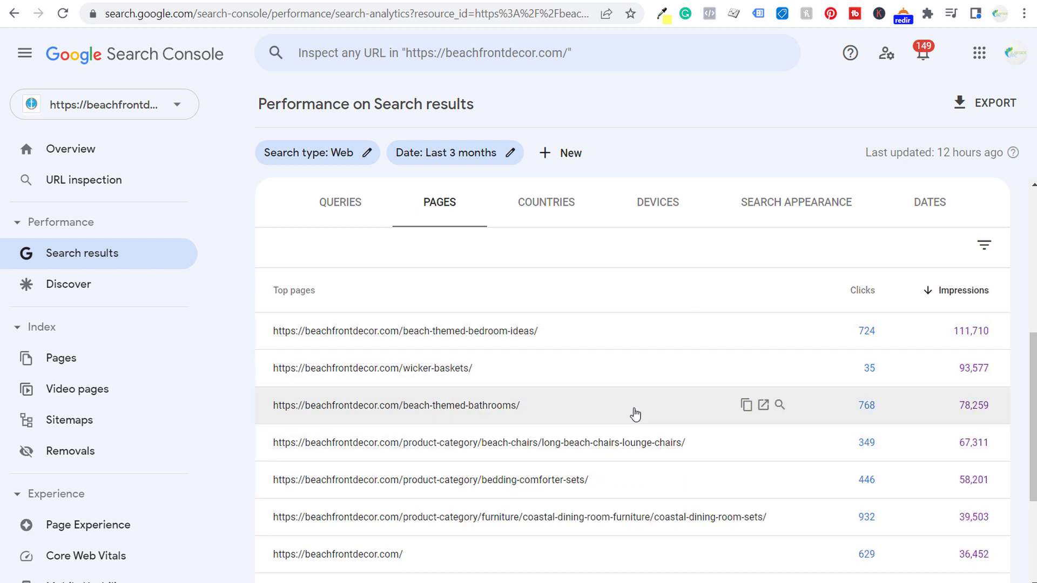
pyautogui.scroll(-4, 642, 404)
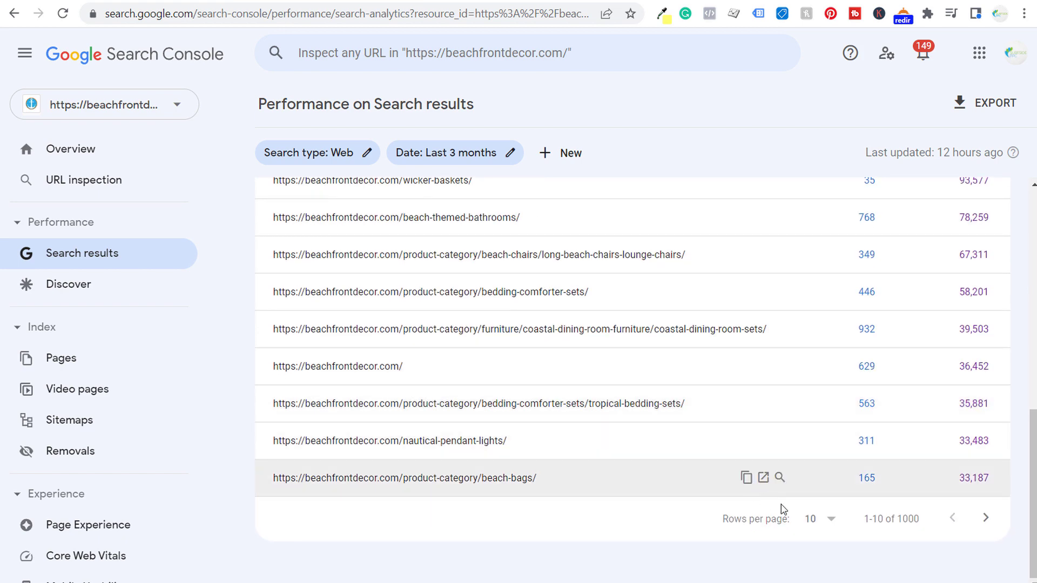
# Step: Show 50 rows per page and review the top pages, led by /beach-themed-bedroom-ideas/
pyautogui.moveTo(923, 522); pyautogui.dragTo(866, 517)
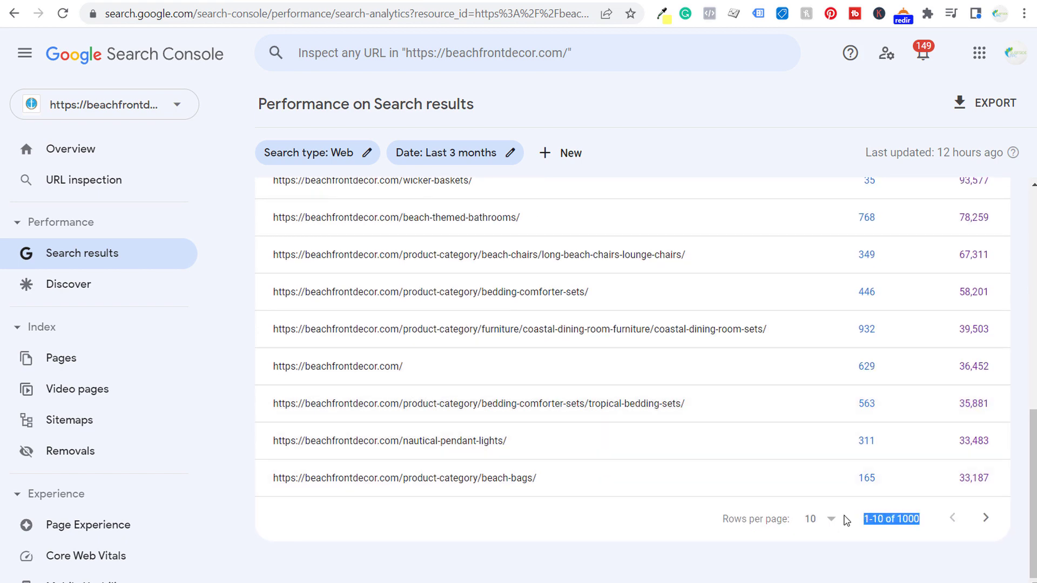
pyautogui.click(824, 519)
pyautogui.click(812, 494)
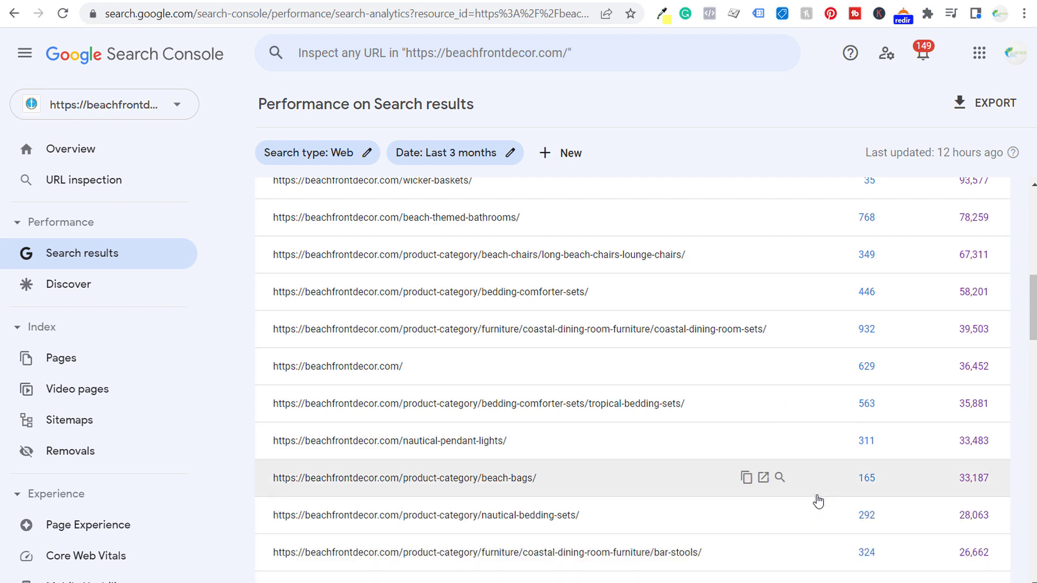
pyautogui.scroll(3, 944, 270)
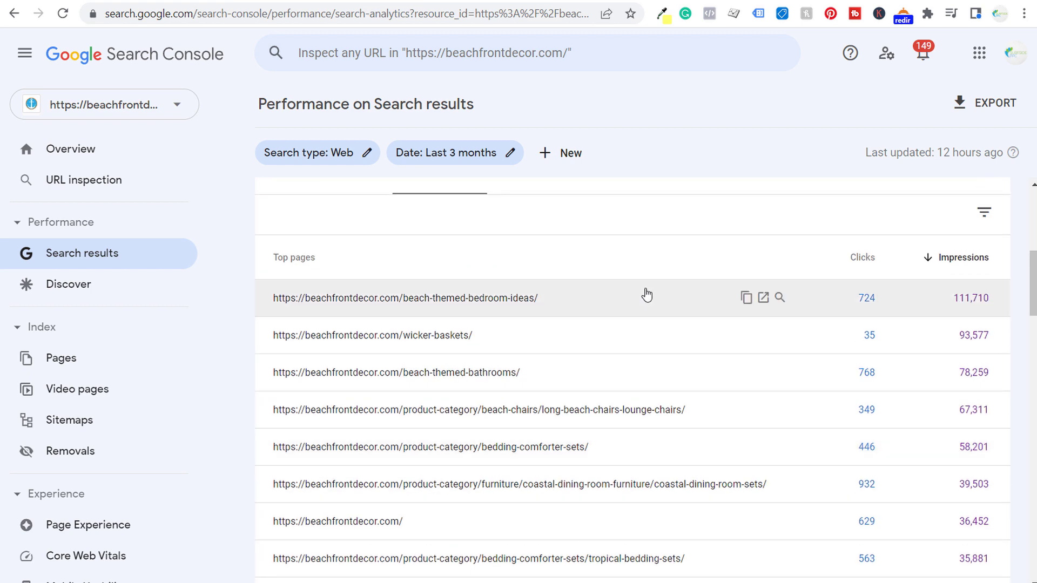
pyautogui.scroll(-1, 613, 333)
pyautogui.scroll(-1, 617, 332)
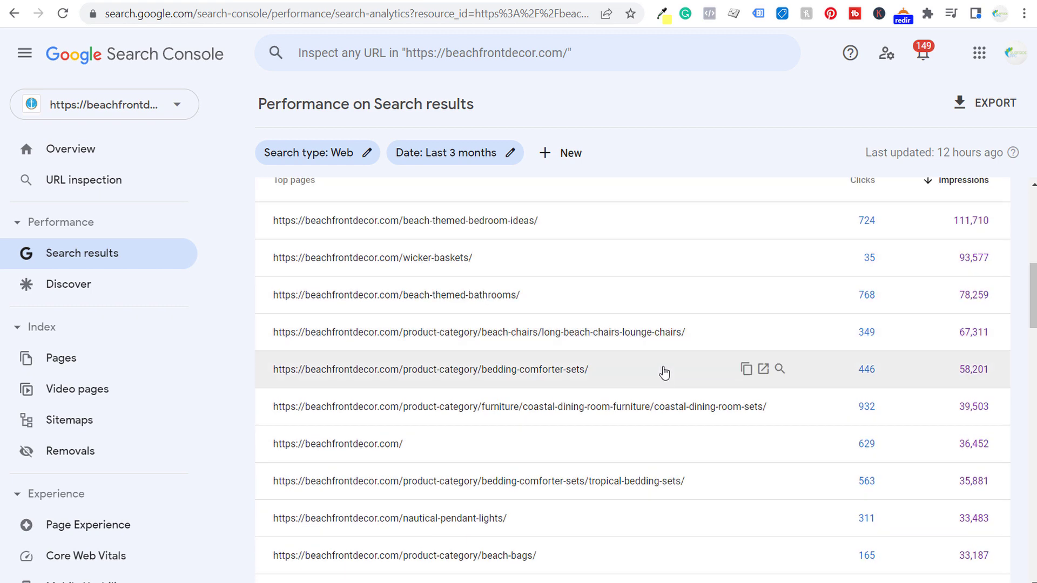
pyautogui.scroll(-3, 666, 379)
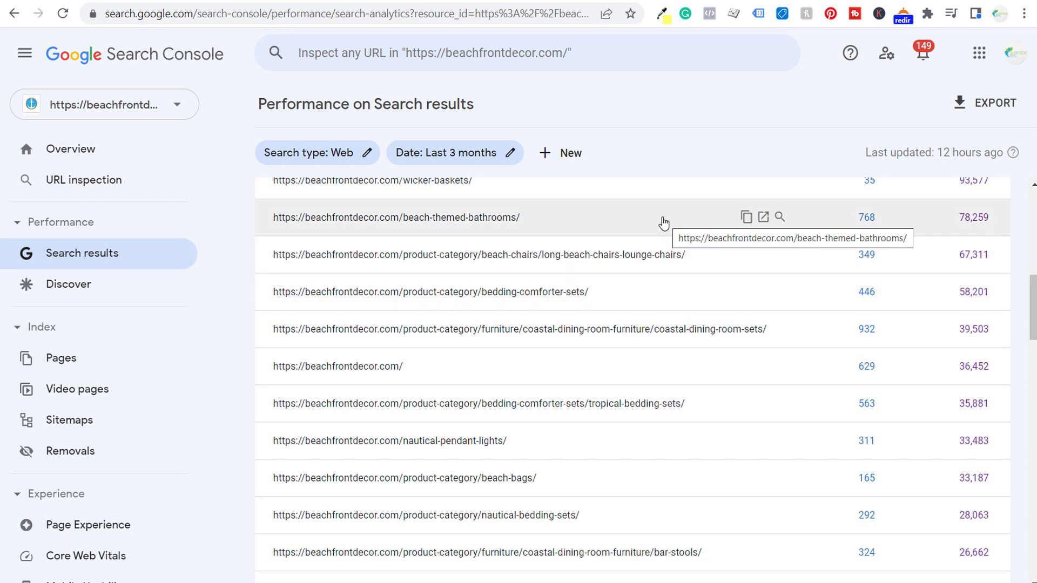
pyautogui.scroll(-3, 661, 226)
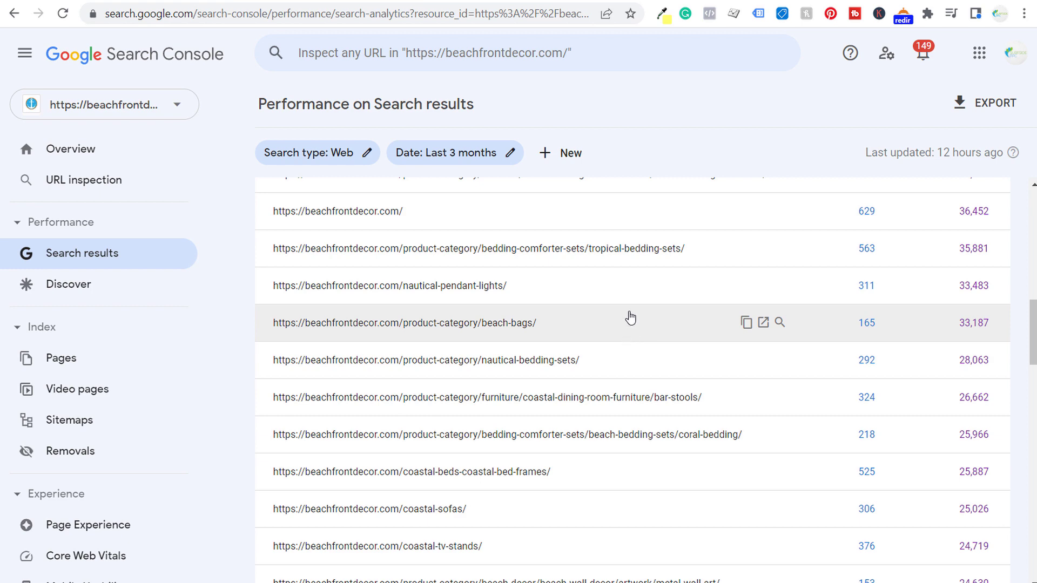
pyautogui.scroll(-4, 616, 269)
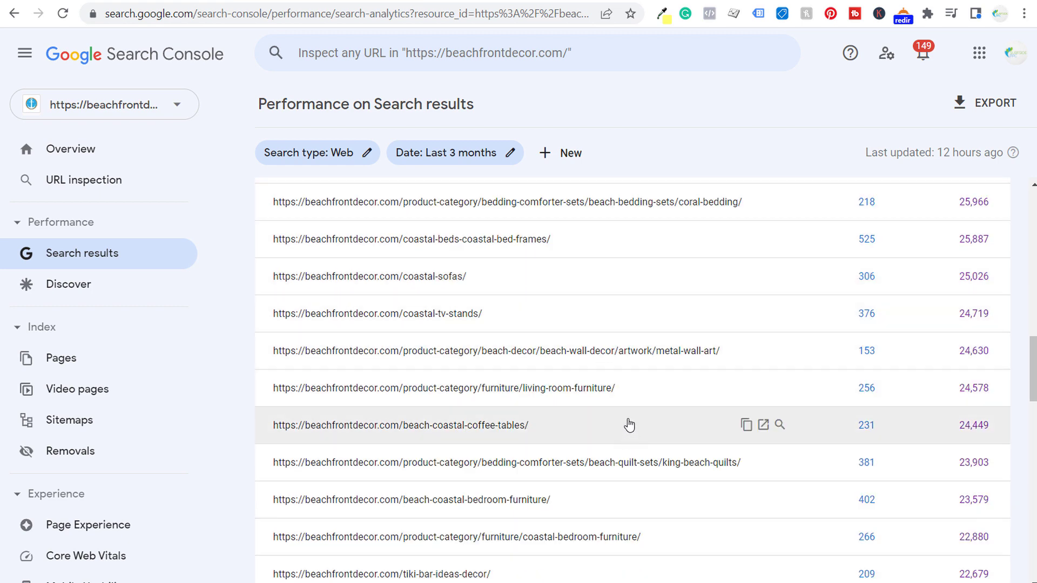
pyautogui.scroll(11, 625, 394)
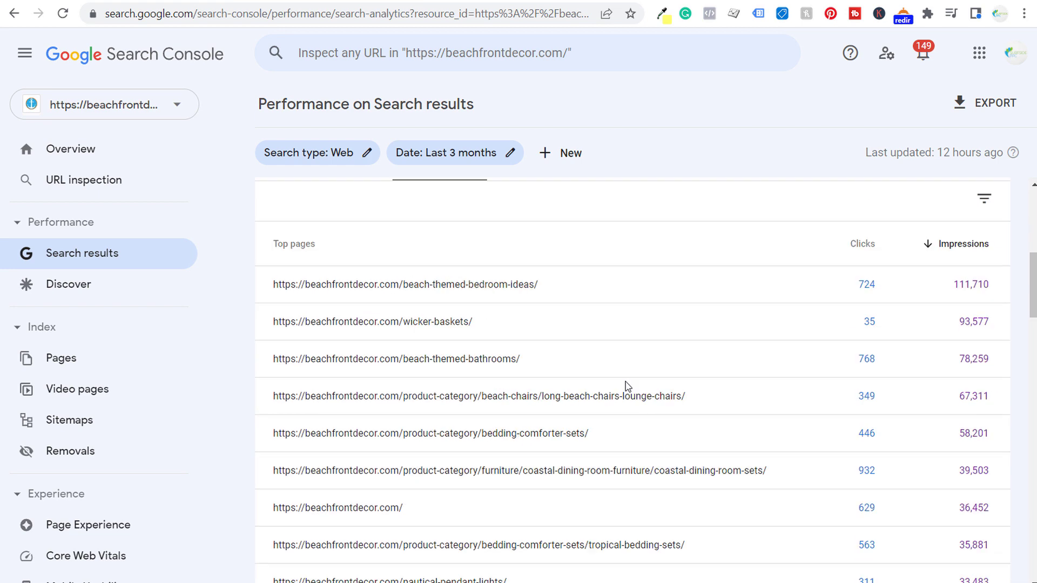
pyautogui.scroll(5, 626, 387)
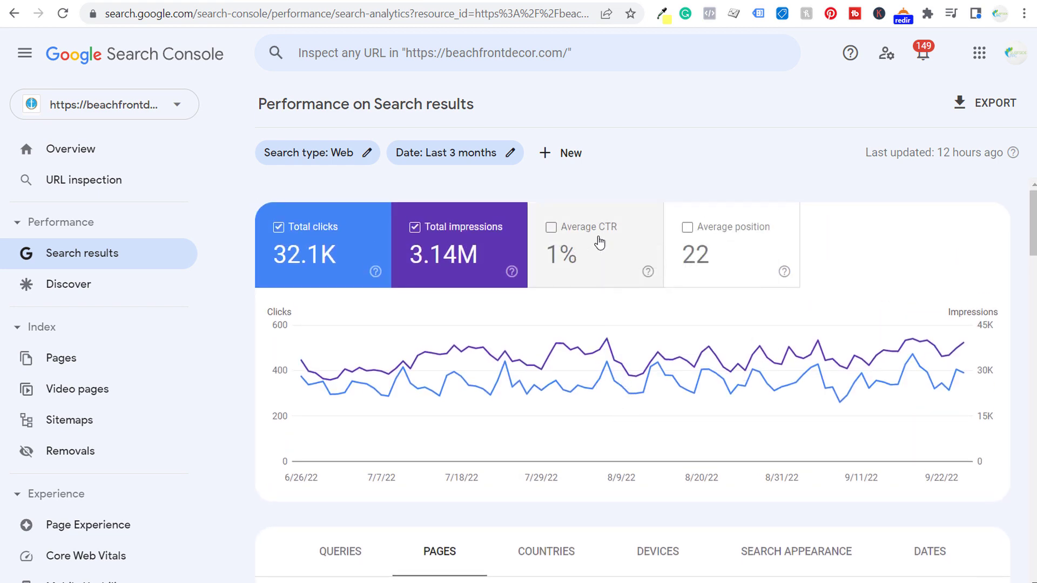
# Step: Add average CTR and average position to the report and review the pages data
pyautogui.click(600, 242)
pyautogui.click(724, 258)
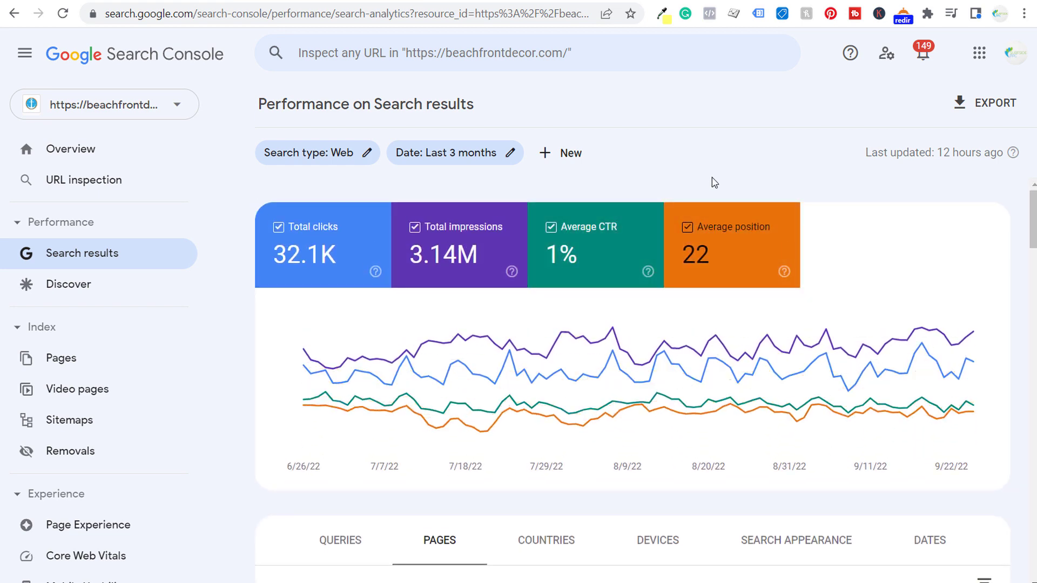
pyautogui.scroll(-6, 847, 266)
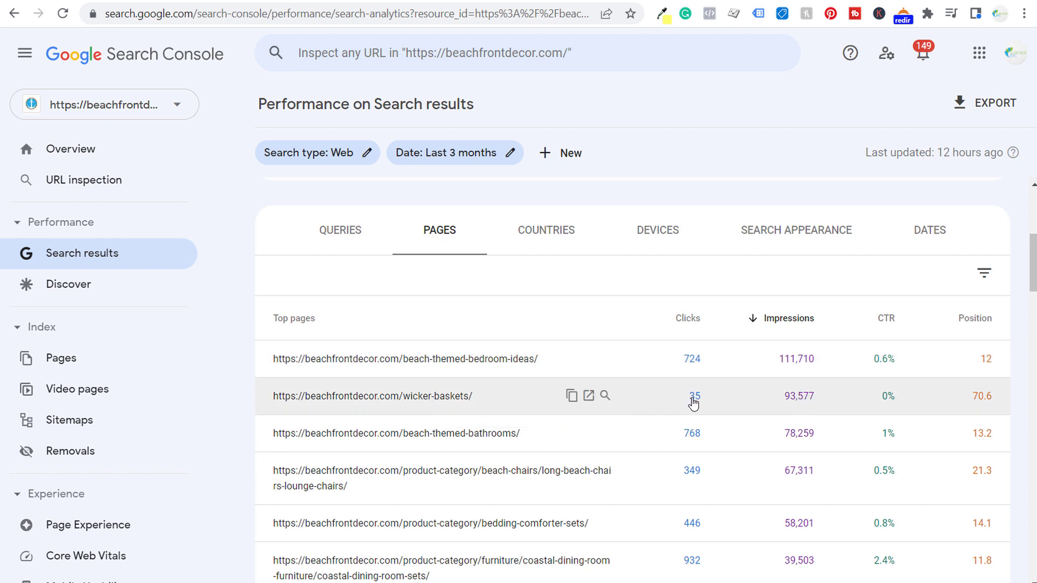
pyautogui.scroll(-1, 802, 372)
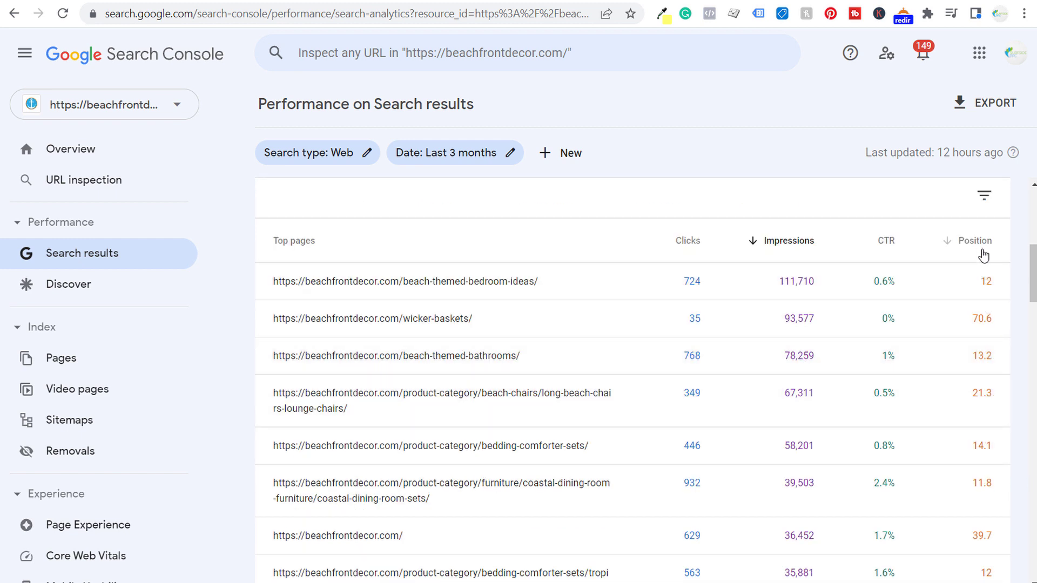
pyautogui.scroll(-6, 984, 302)
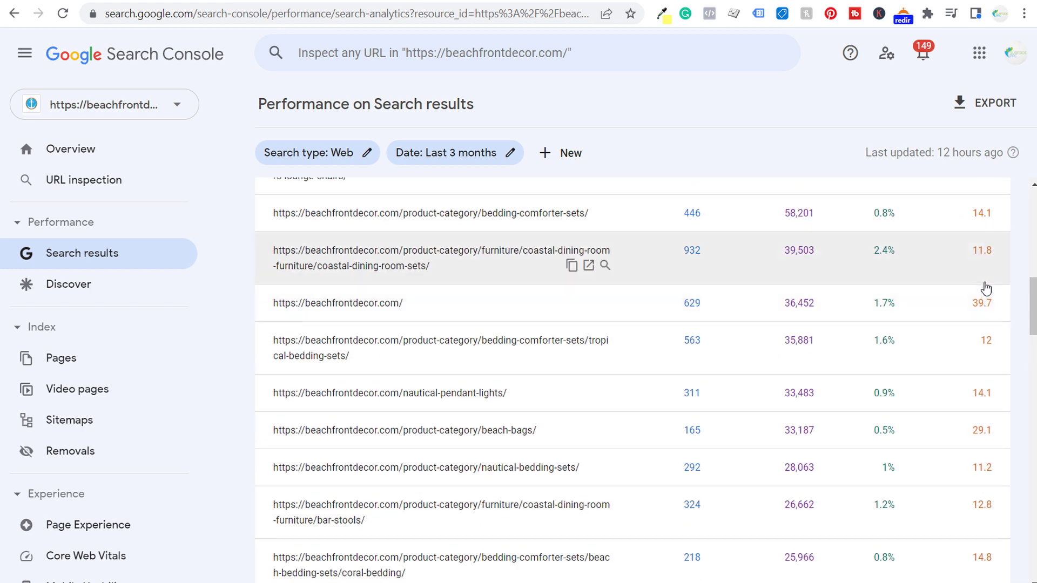
pyautogui.scroll(-1, 982, 393)
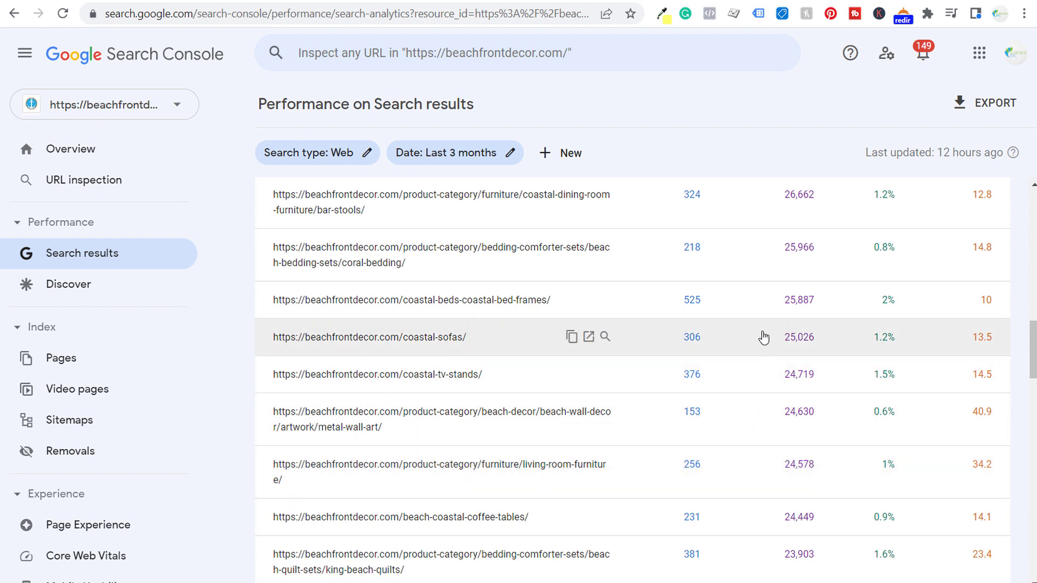
pyautogui.scroll(-3, 803, 342)
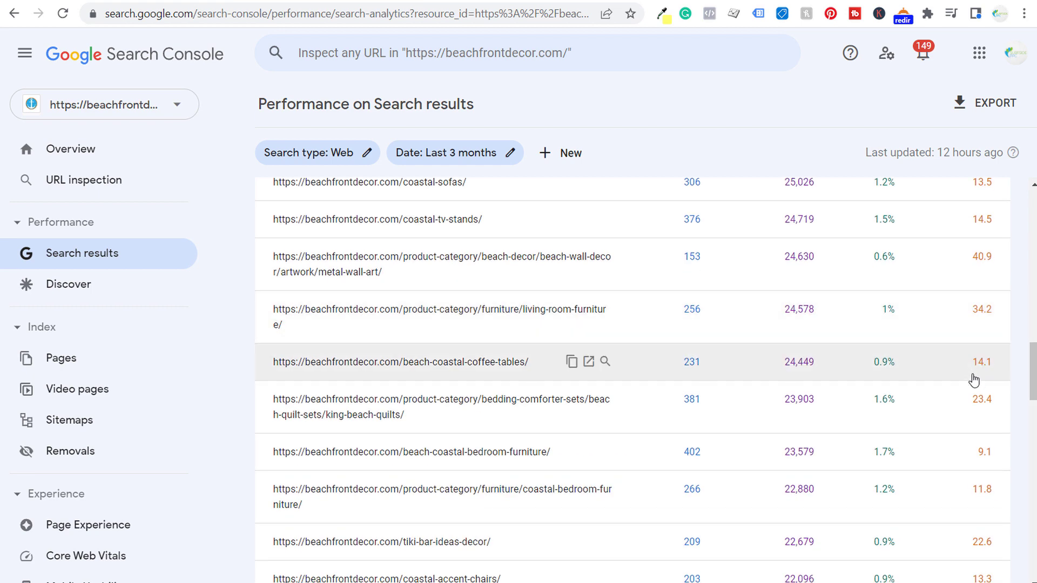
pyautogui.scroll(-3, 975, 351)
pyautogui.scroll(-3, 977, 389)
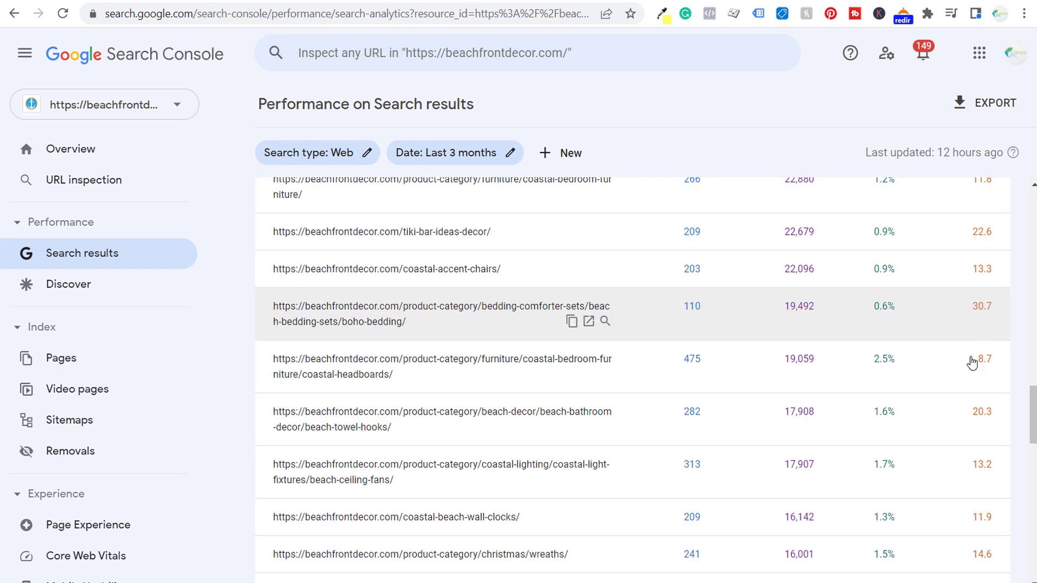
pyautogui.scroll(20, 920, 373)
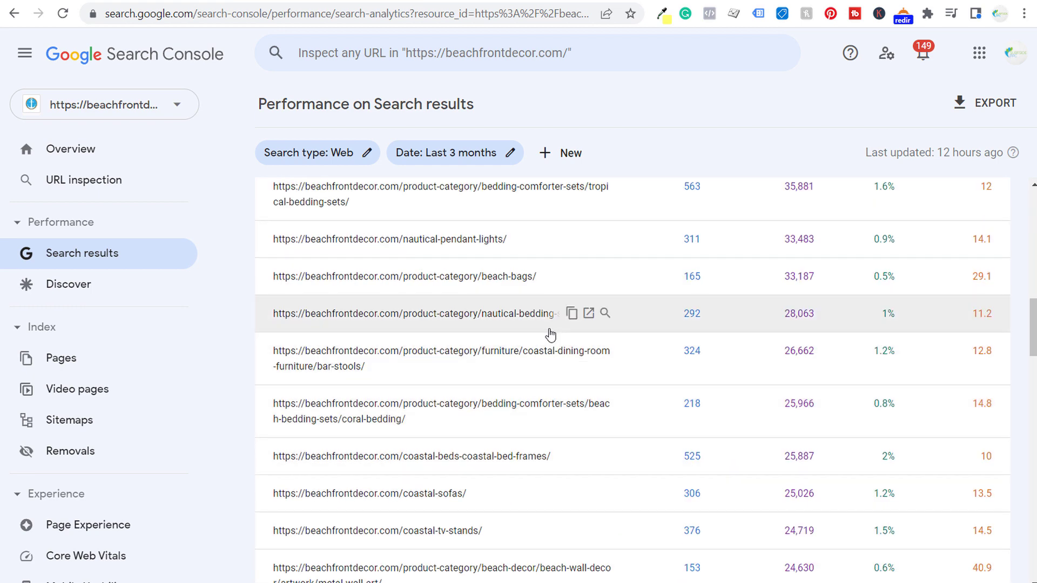
pyautogui.scroll(6, 490, 336)
# Step: Switch the table back to the top search queries
pyautogui.click(343, 463)
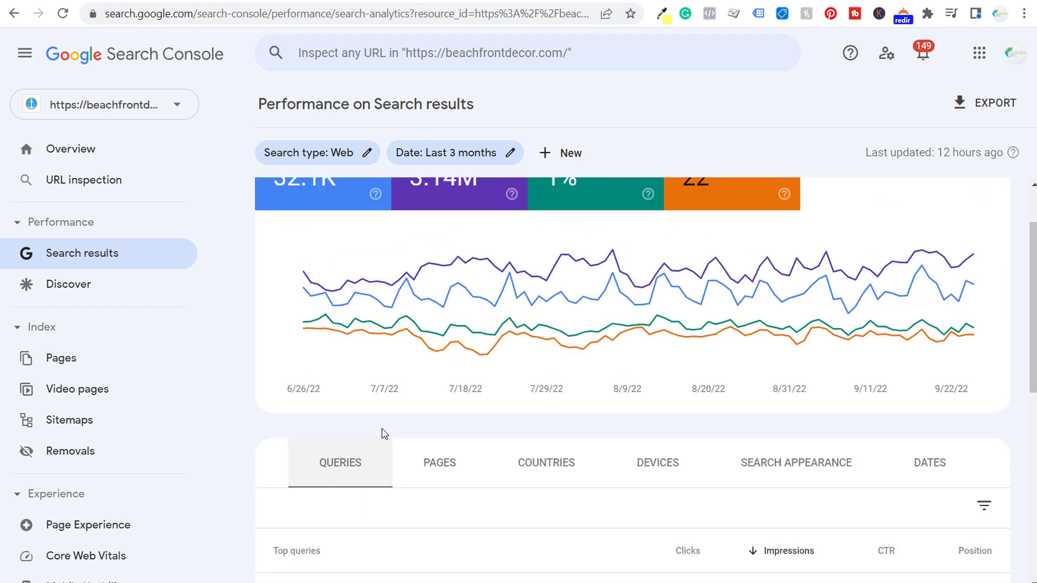
pyautogui.scroll(-4, 400, 416)
pyautogui.scroll(-2, 411, 406)
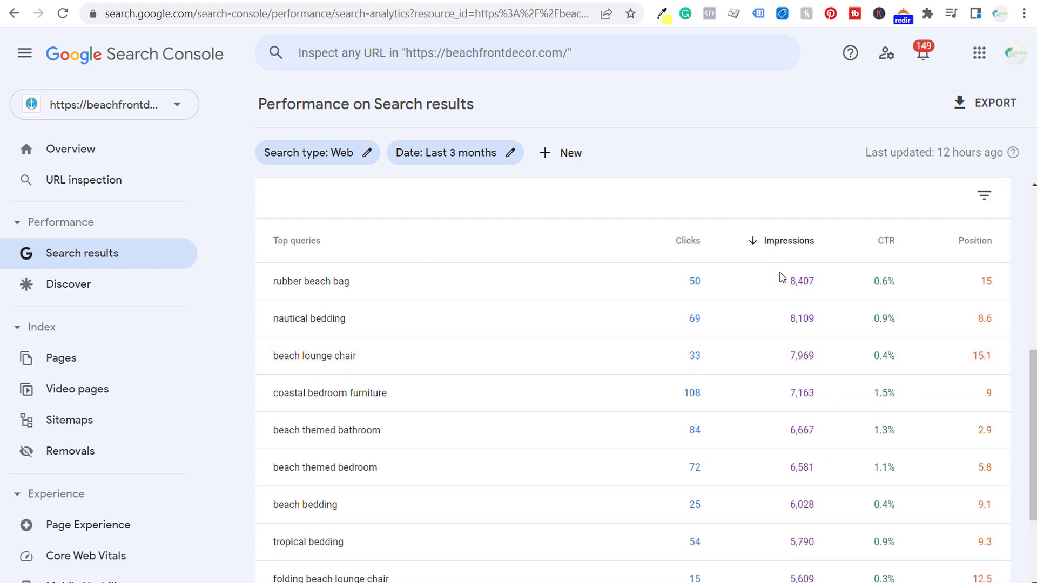
pyautogui.scroll(-3, 972, 329)
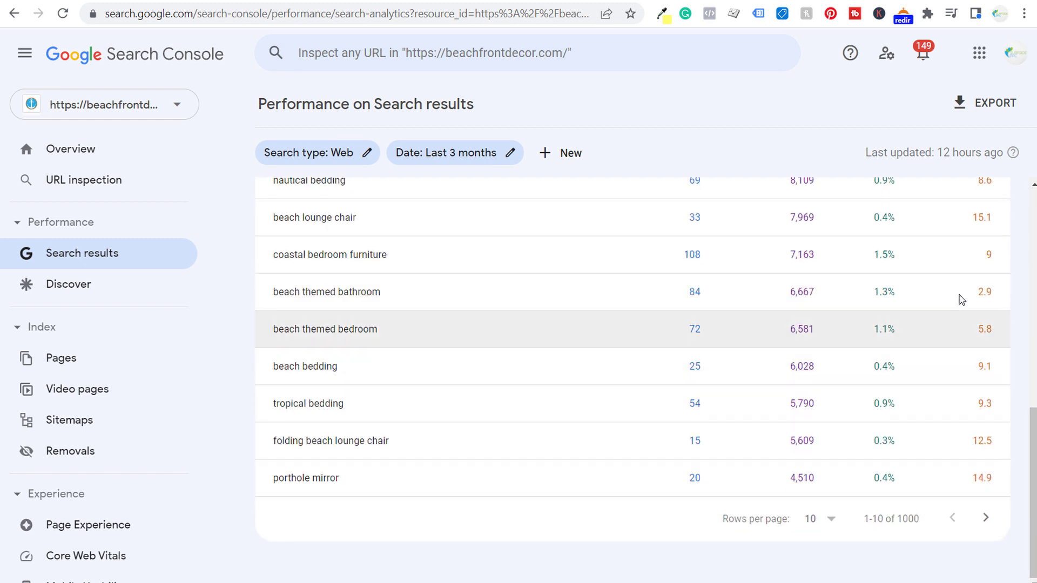
# Step: Show 250 queries per page and review them down to about 1,000 impressions
pyautogui.click(821, 522)
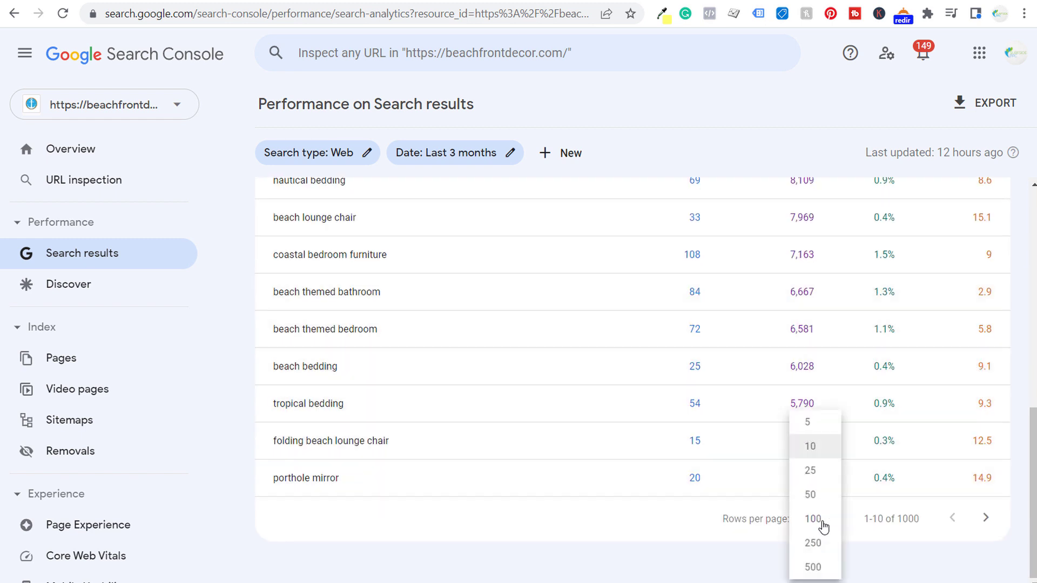
pyautogui.click(816, 494)
pyautogui.scroll(-5, 805, 363)
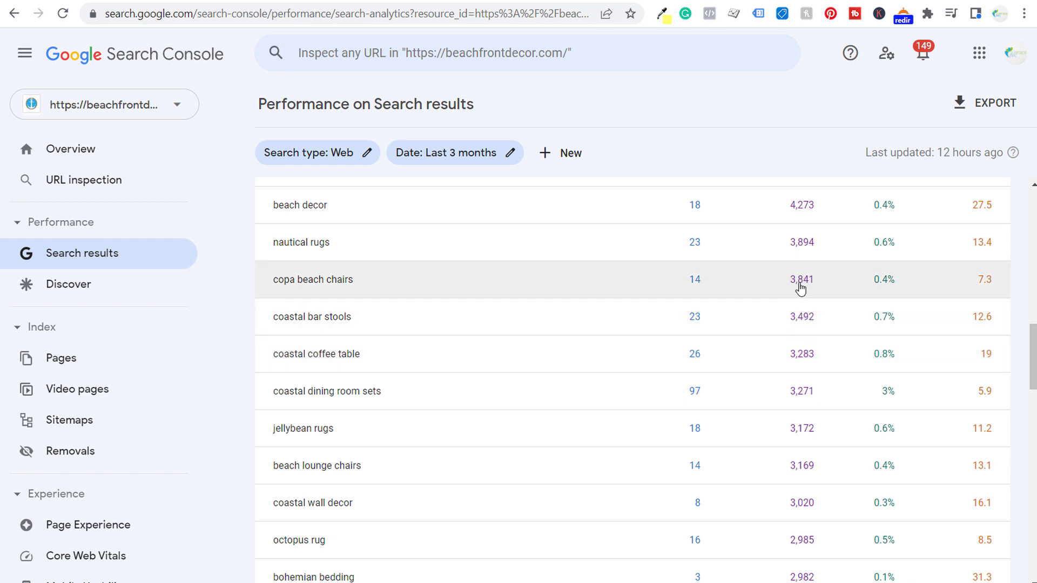
pyautogui.scroll(-16, 796, 340)
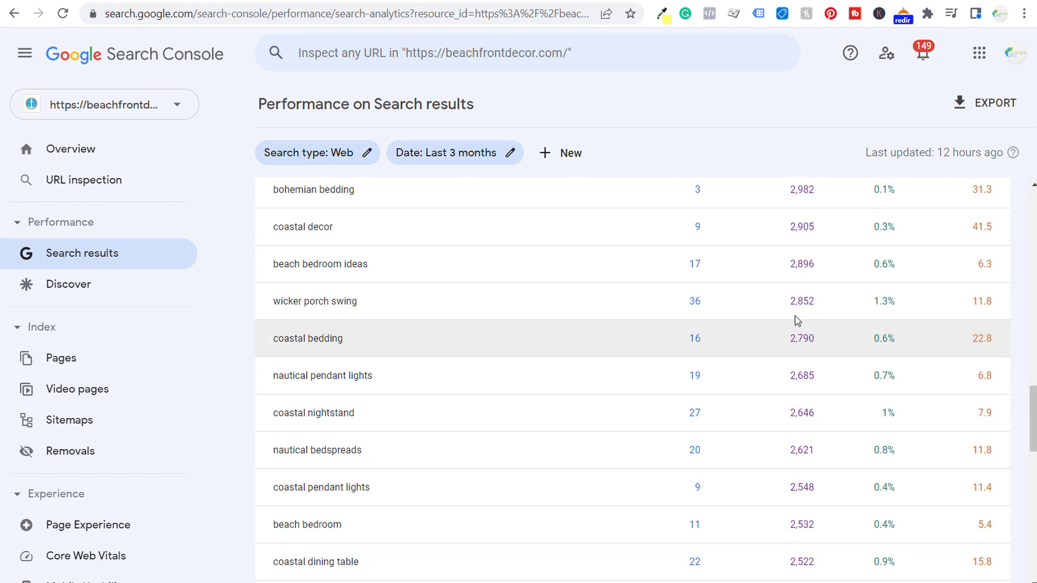
pyautogui.scroll(-3, 806, 313)
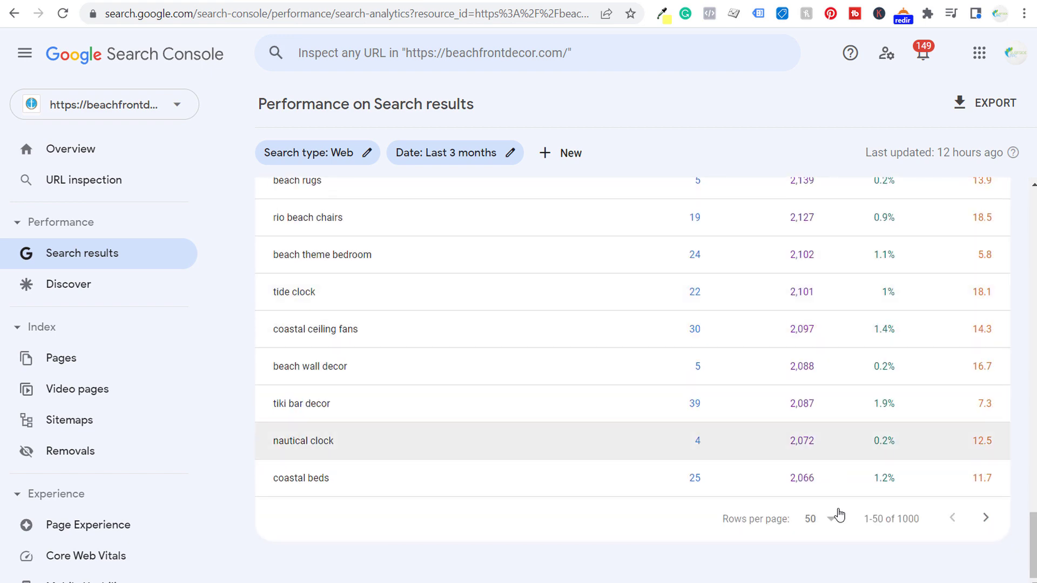
pyautogui.click(825, 519)
pyautogui.click(816, 542)
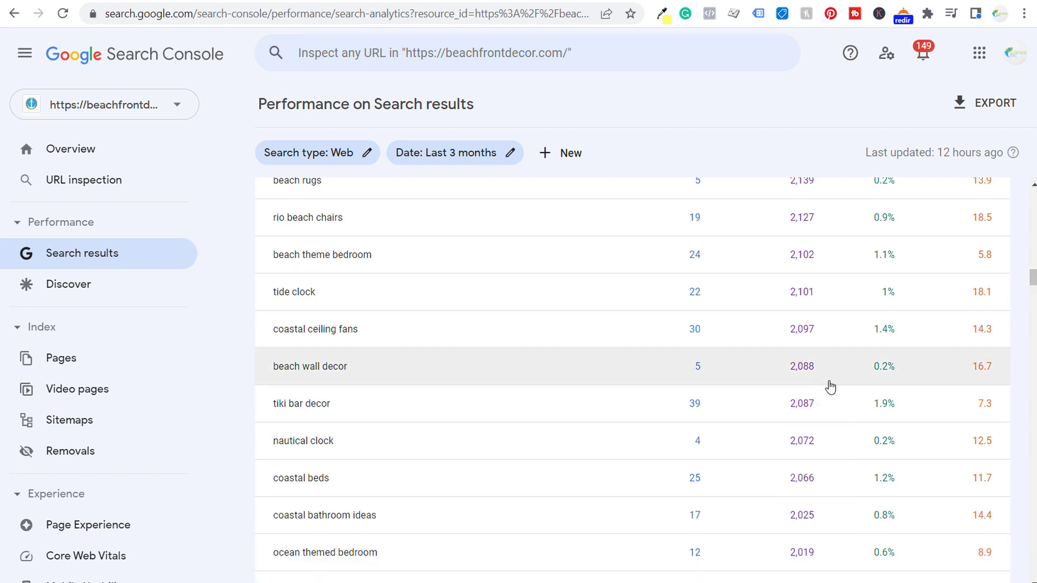
pyautogui.moveTo(1032, 278); pyautogui.dragTo(1032, 422)
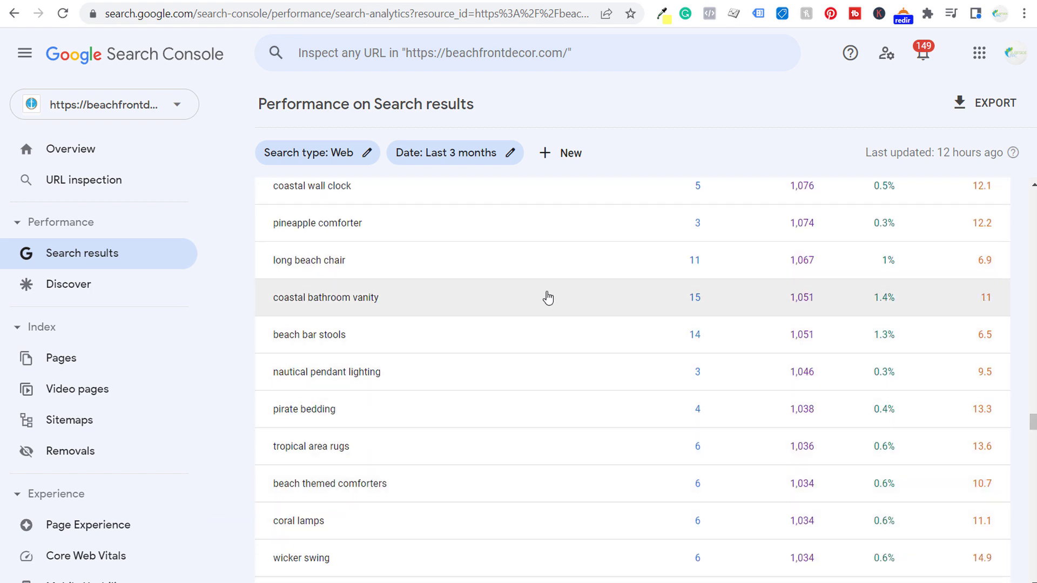
pyautogui.scroll(-5, 546, 297)
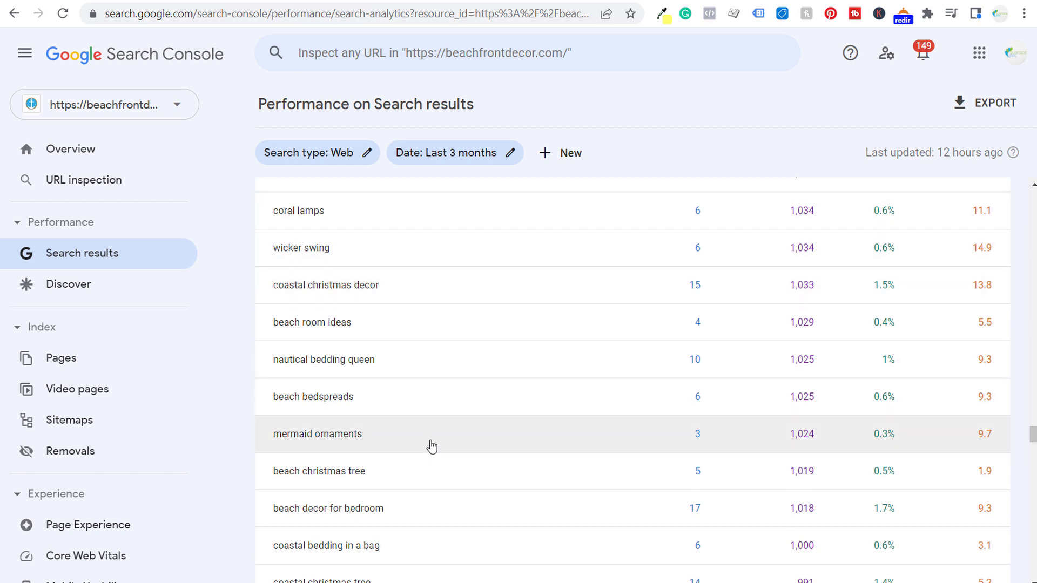
pyautogui.scroll(-4, 437, 394)
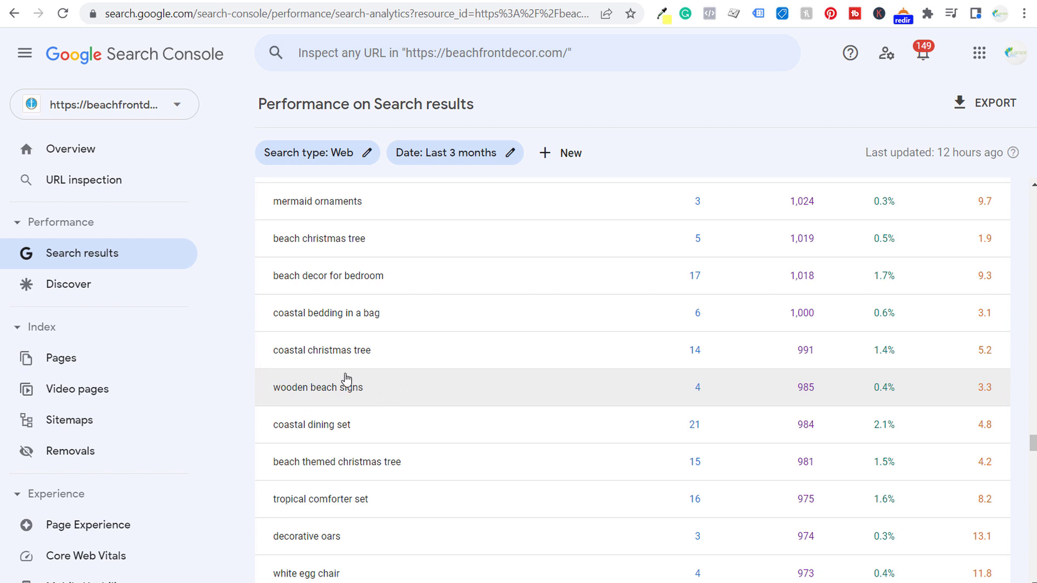
# Step: Filter the report to the query 'wooden beach signs' and list the pages ranking for it
pyautogui.click(317, 389)
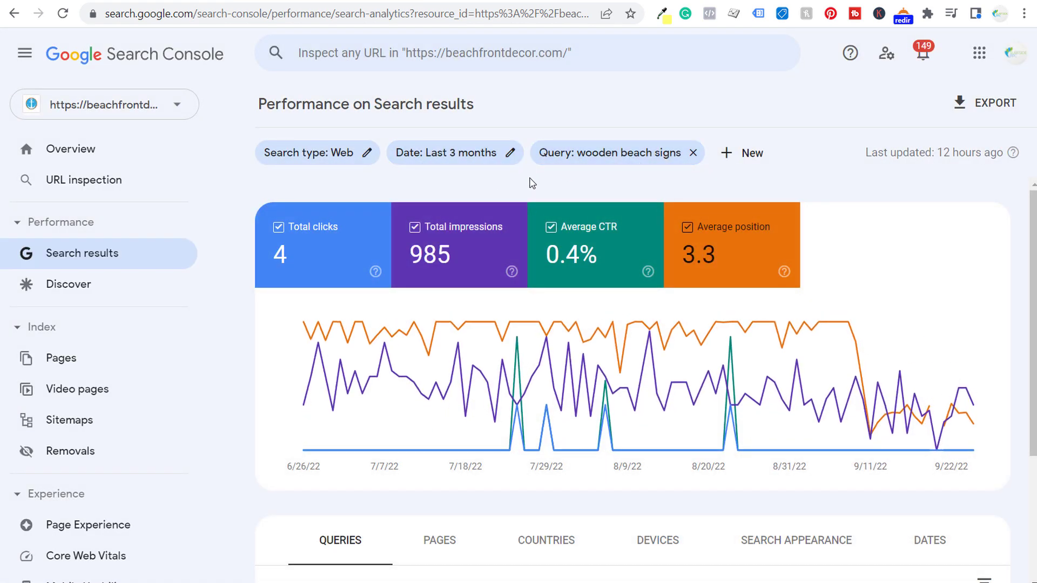
pyautogui.scroll(-3, 523, 355)
pyautogui.click(438, 350)
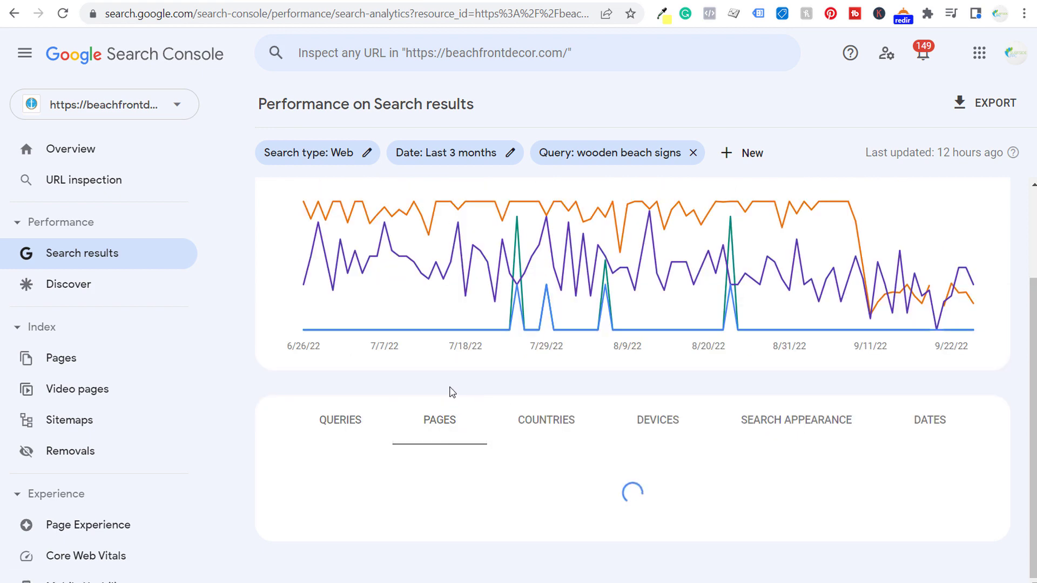
pyautogui.scroll(-1, 590, 393)
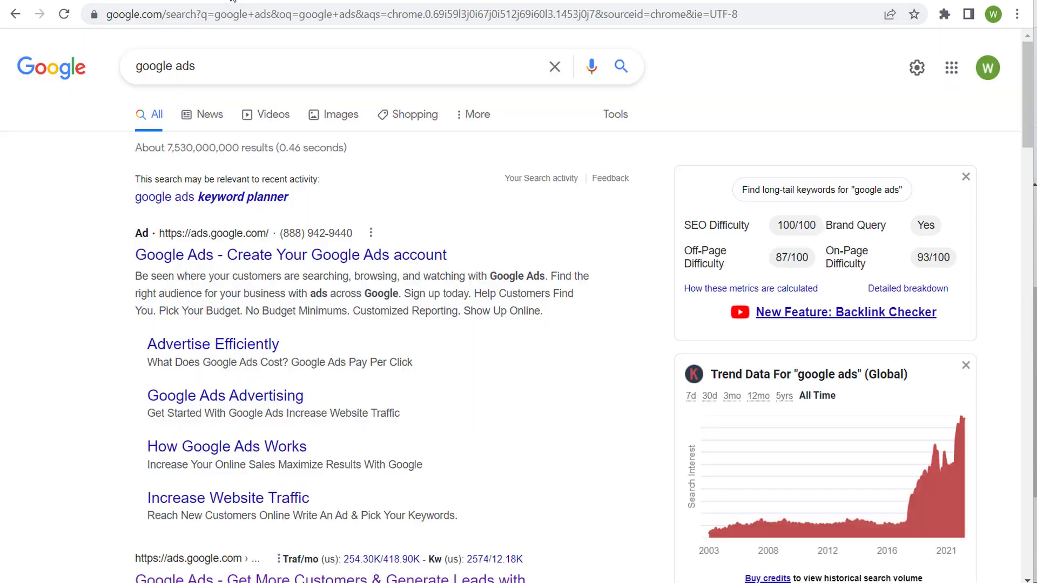
# Step: Review the 'google ads' results with SEO Difficulty 100/100 and all-time trend data
pyautogui.moveTo(275, 62); pyautogui.dragTo(99, 73)
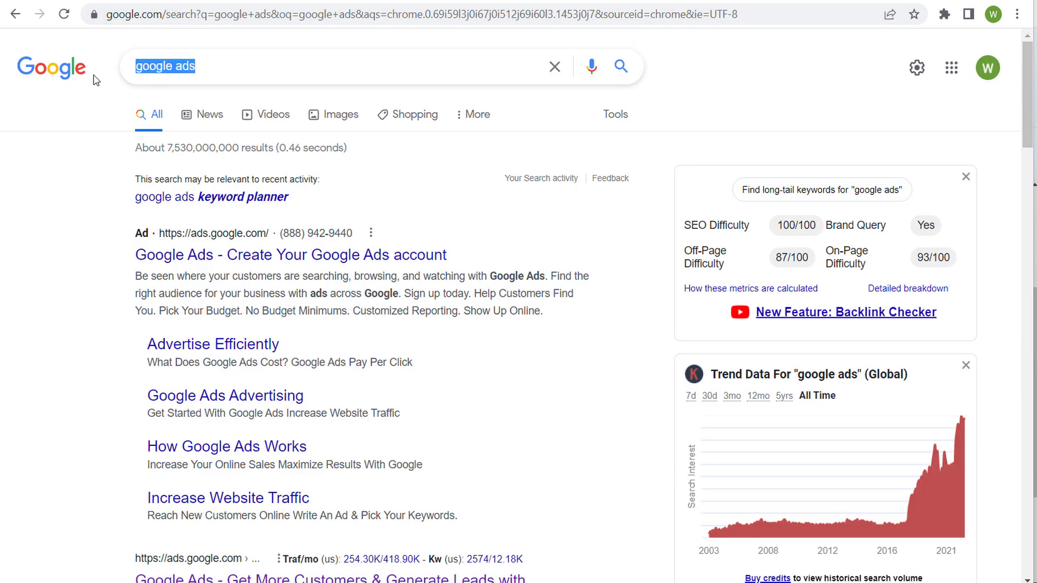
pyautogui.click(71, 206)
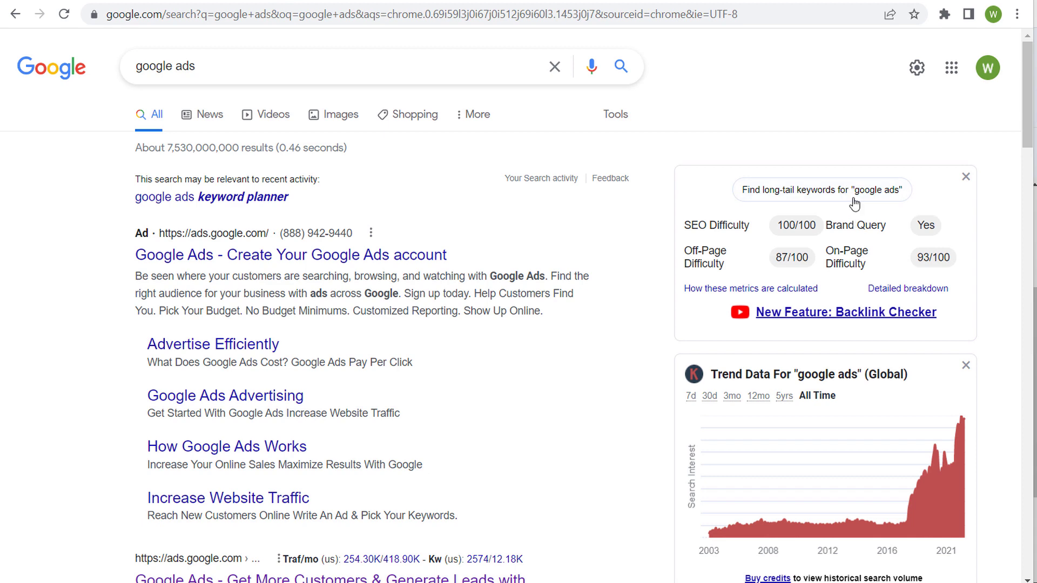
pyautogui.scroll(-4, 853, 210)
pyautogui.scroll(-1, 837, 204)
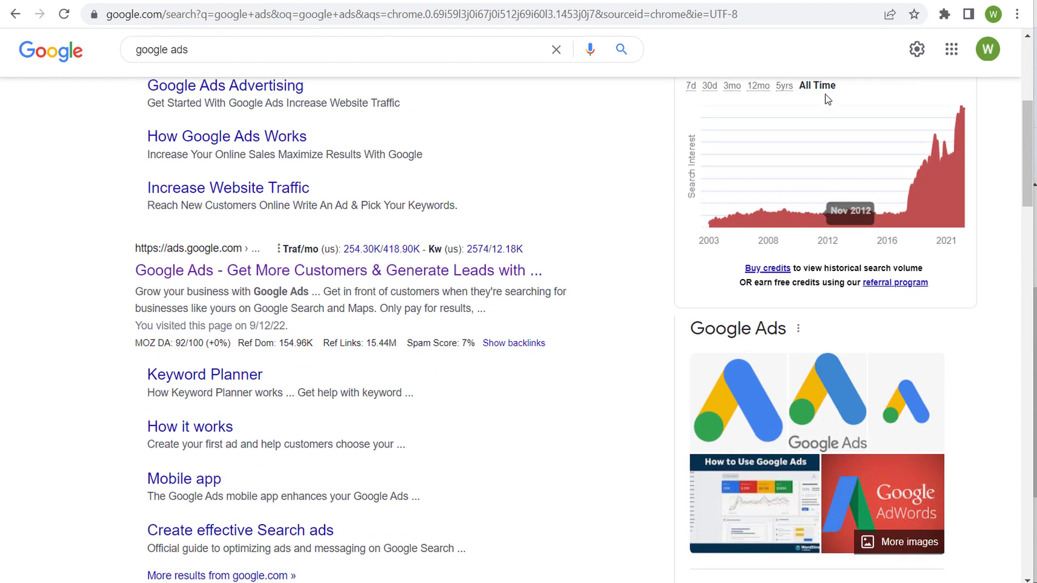
pyautogui.scroll(-12, 825, 145)
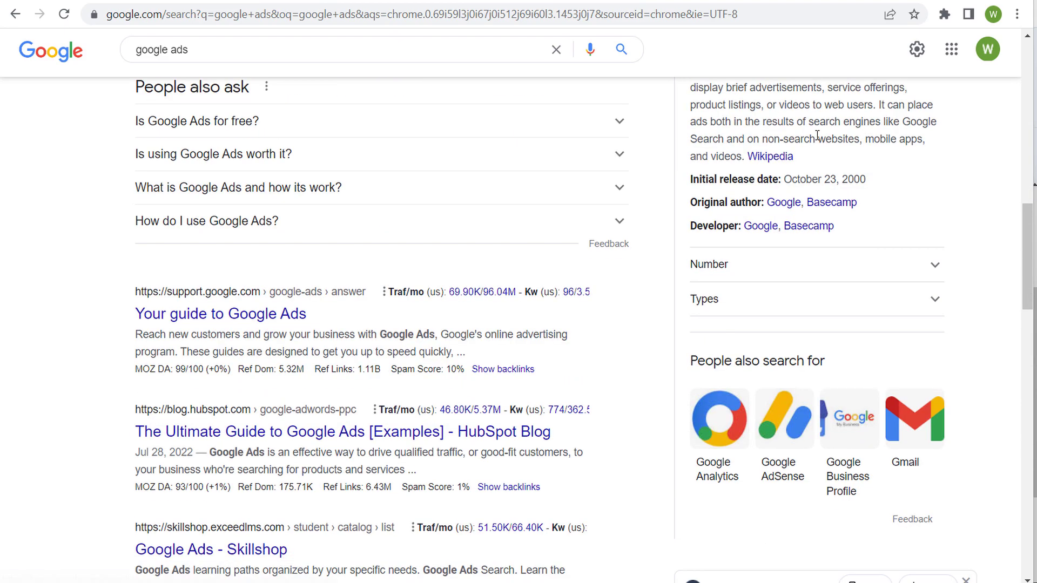
pyautogui.scroll(-6, 817, 133)
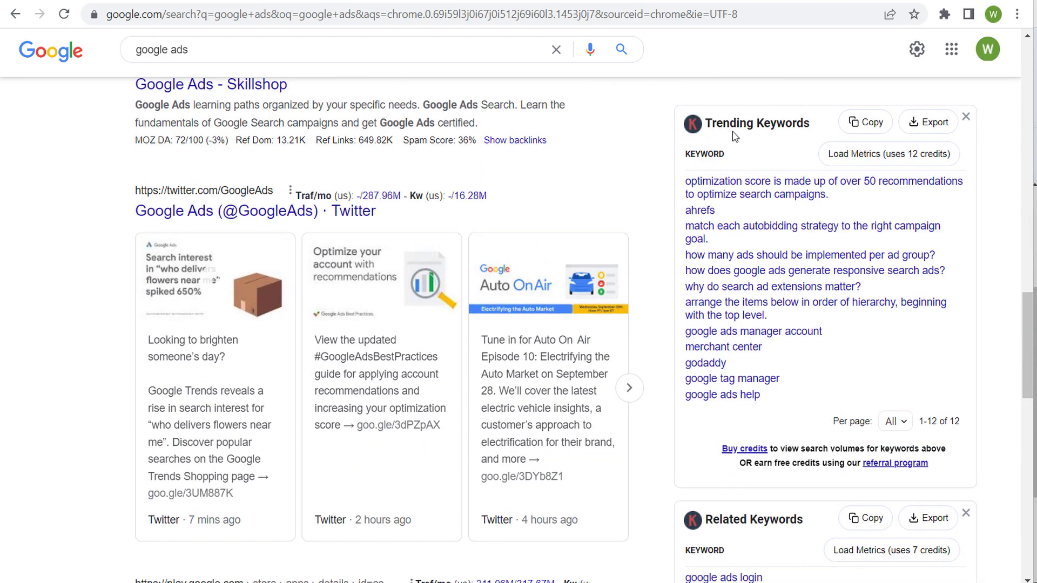
pyautogui.scroll(-4, 729, 292)
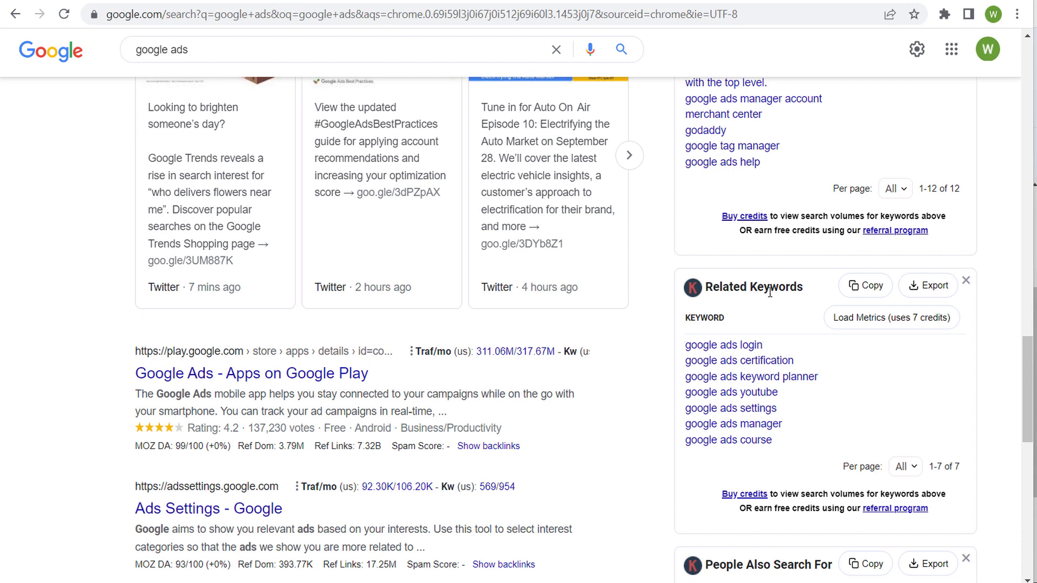
pyautogui.scroll(-7, 770, 292)
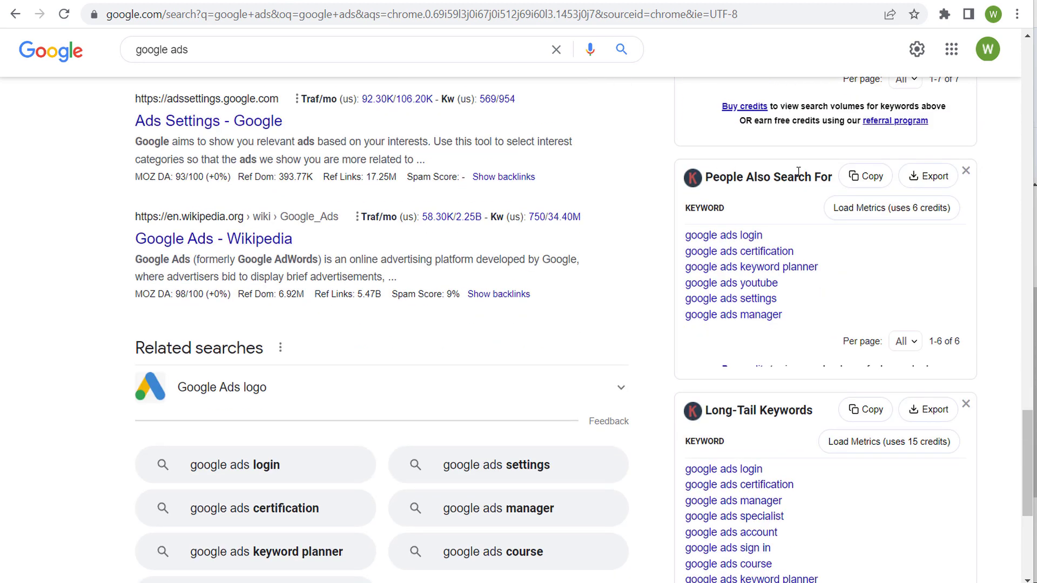
pyautogui.scroll(-4, 792, 228)
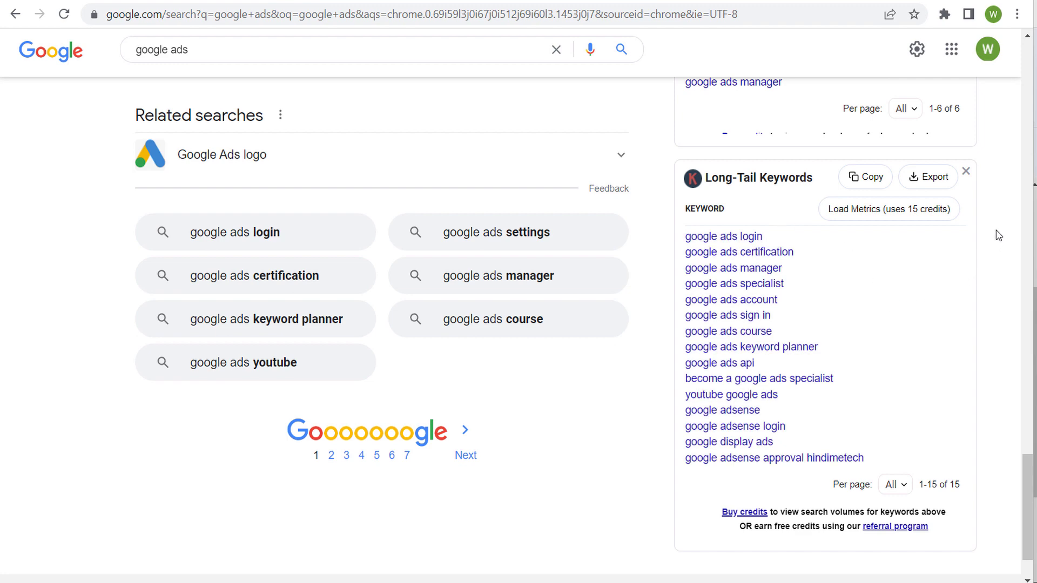
pyautogui.scroll(14, 999, 235)
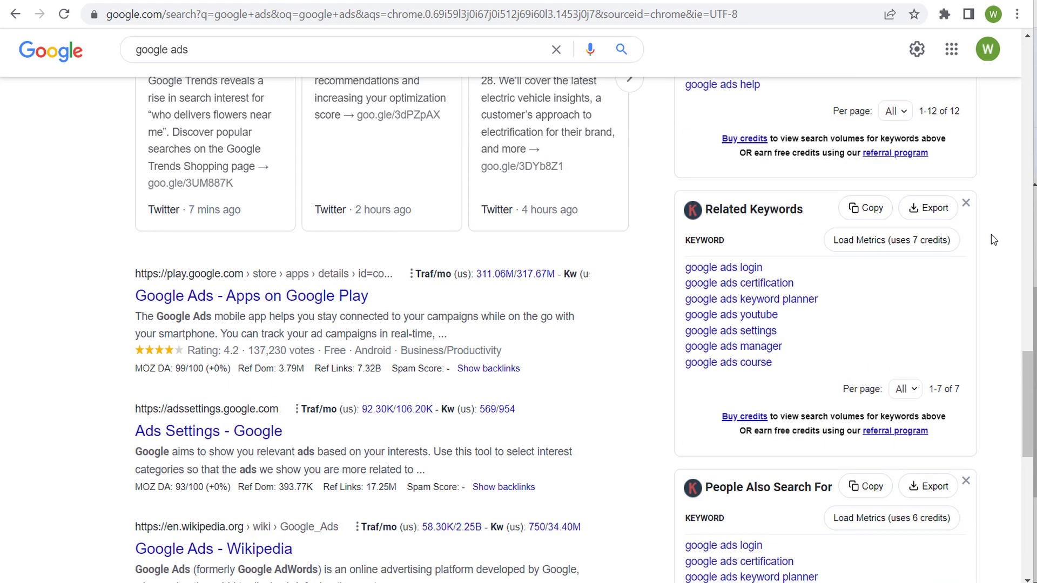
pyautogui.scroll(2, 994, 238)
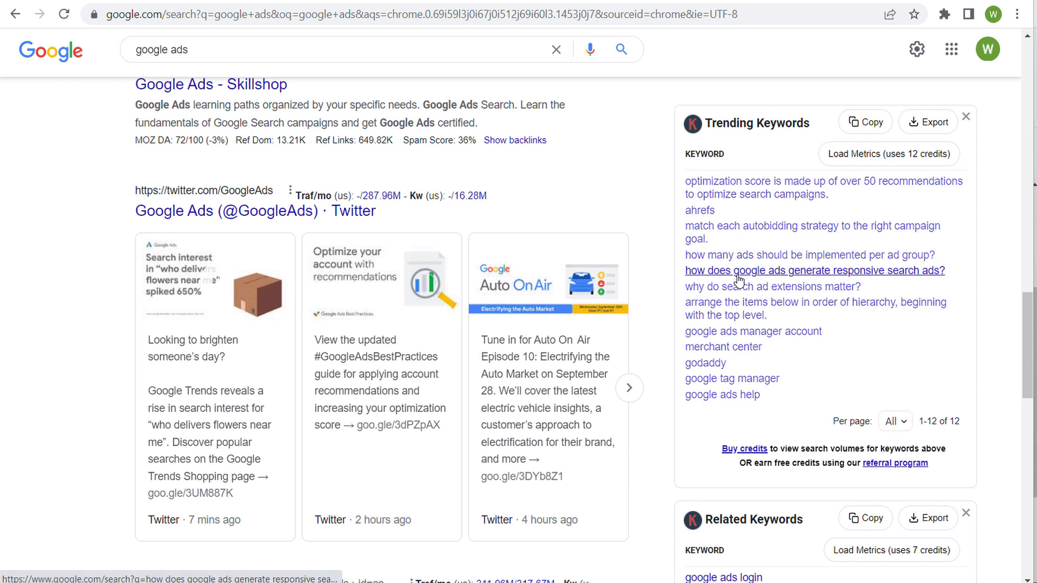
pyautogui.scroll(15, 1010, 201)
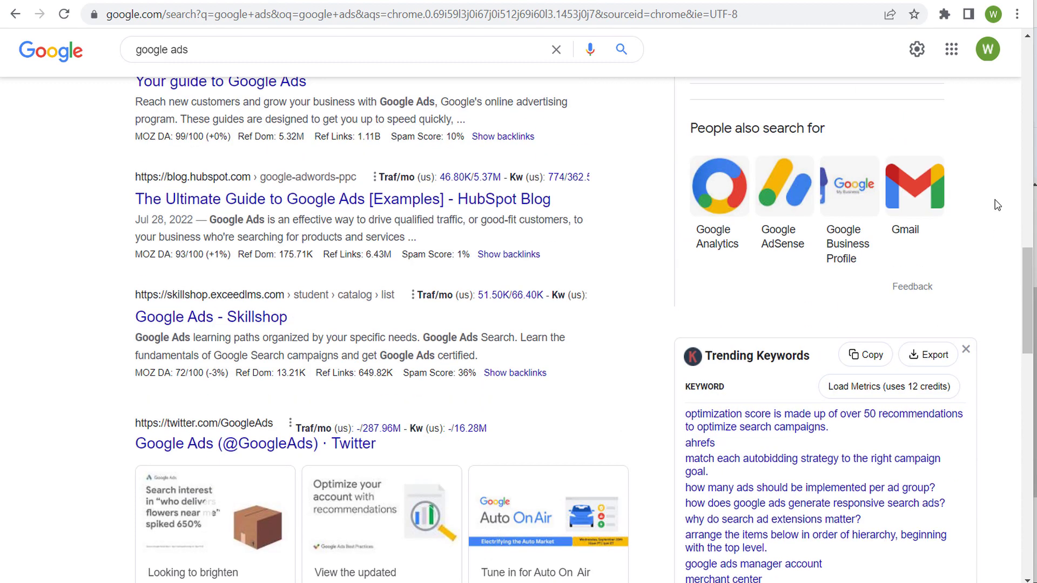
pyautogui.scroll(9, 980, 199)
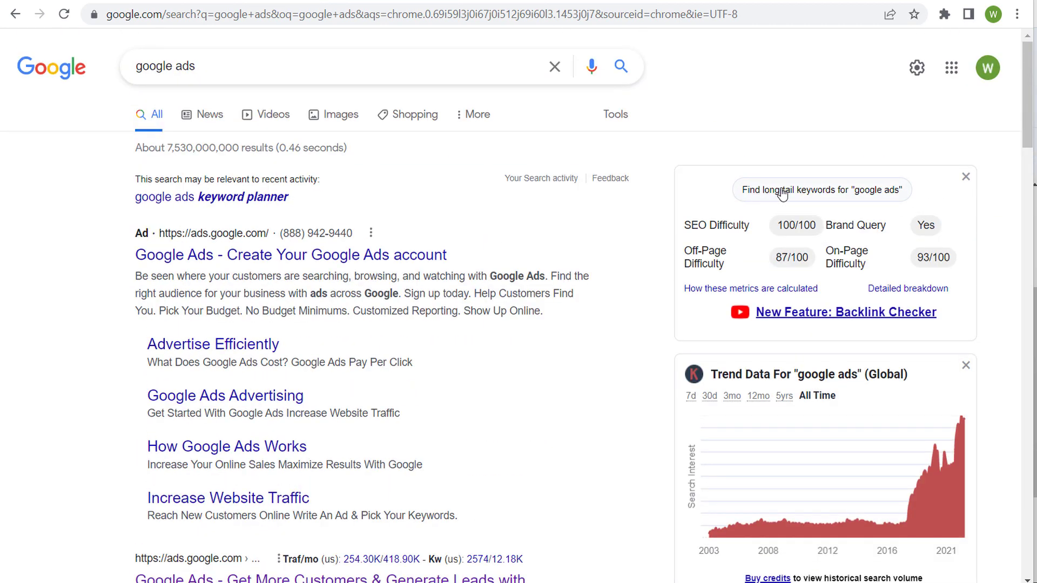
# Step: Launch long-tail keyword searches for 'google ads' from both the Google and YouTube results
pyautogui.click(843, 190)
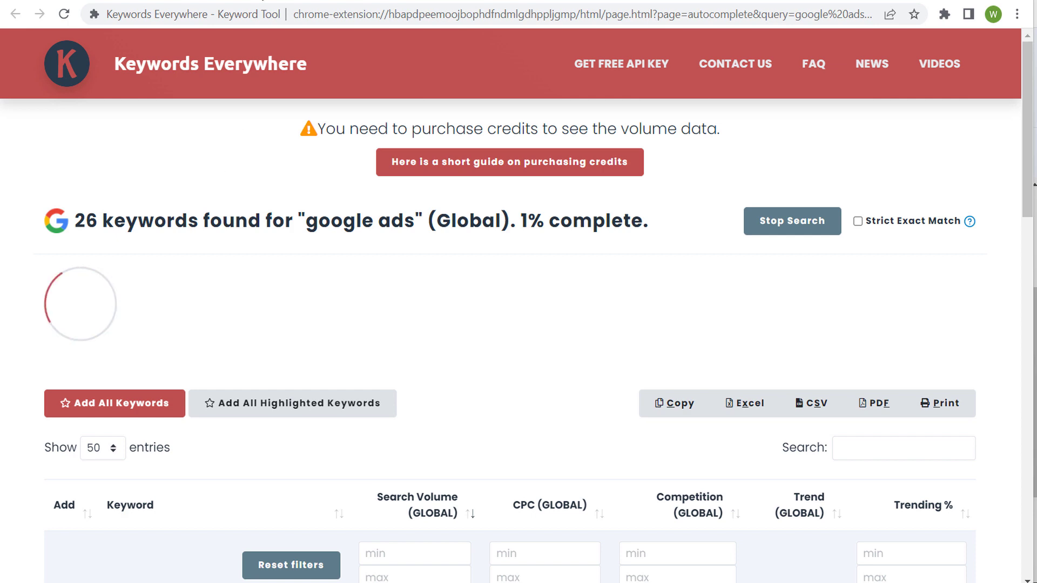
pyautogui.hotkey('ctrl', 'w')
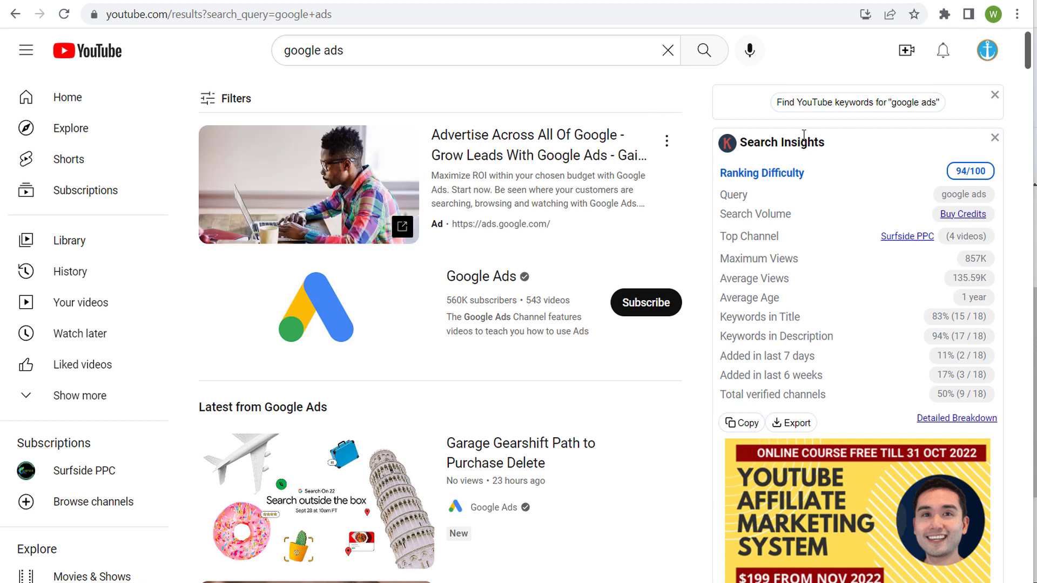
pyautogui.click(827, 104)
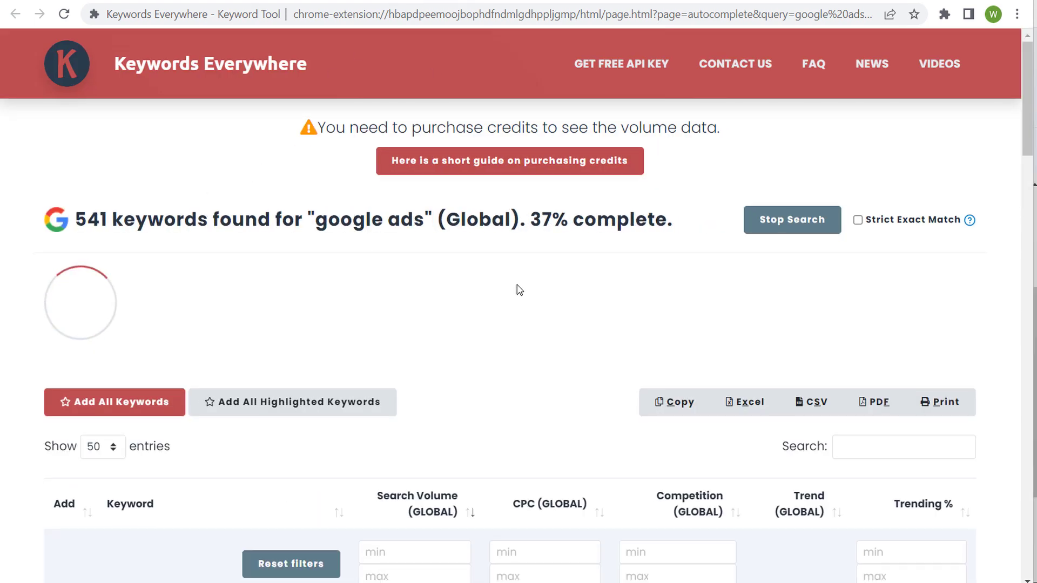
# Step: Scroll through the Google long-tail keywords for 'google ads', including 'google ads best practices 2022'
pyautogui.scroll(-8, 520, 290)
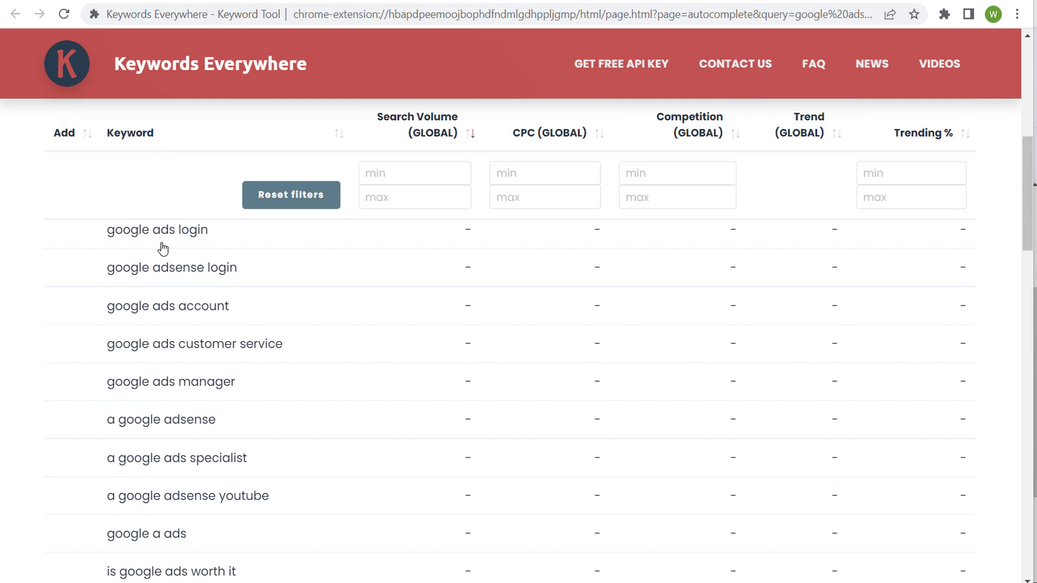
pyautogui.scroll(-2, 163, 249)
pyautogui.scroll(5, 234, 370)
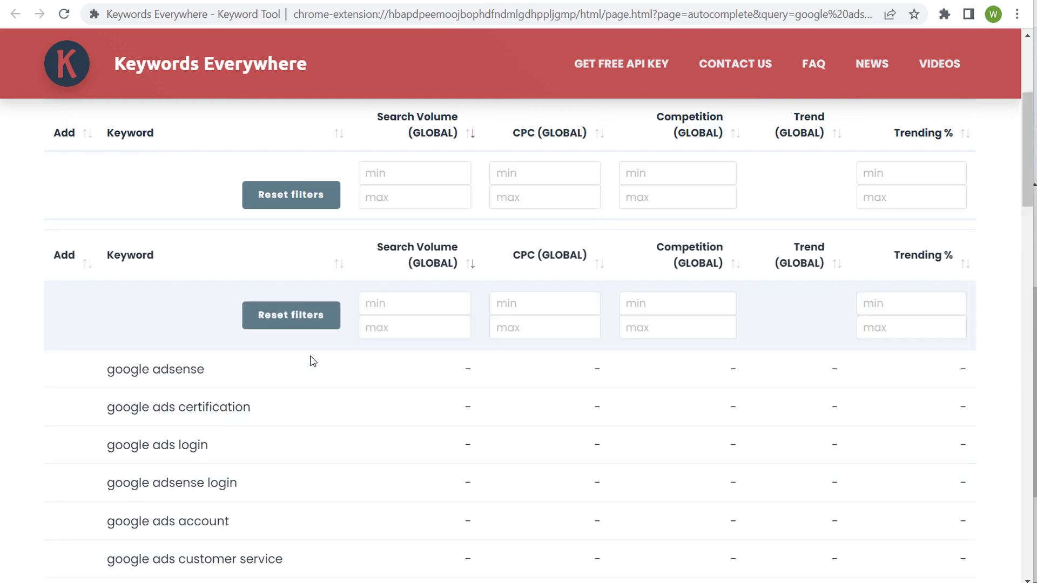
pyautogui.scroll(1, 312, 361)
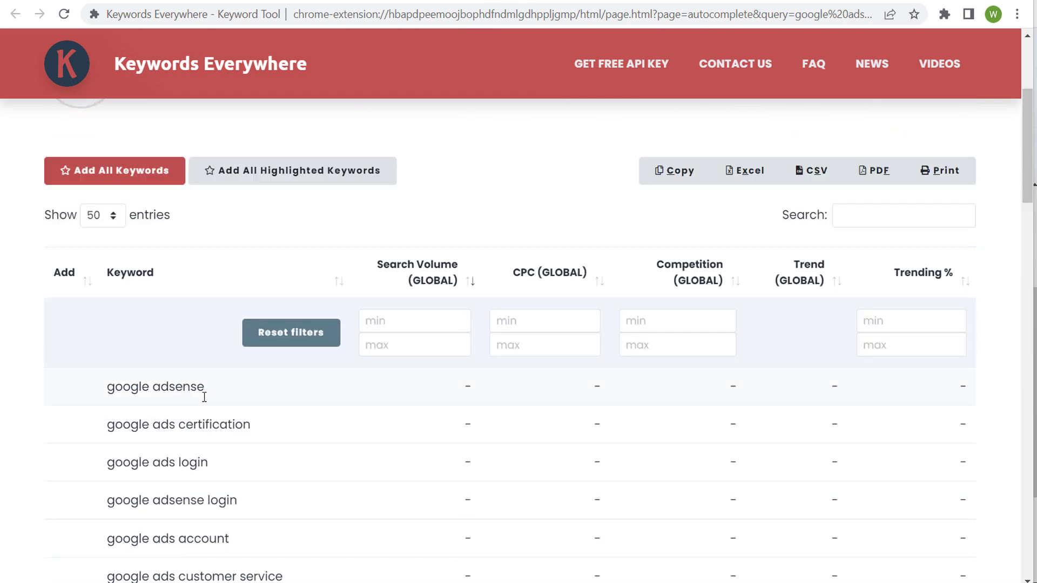
pyautogui.scroll(-5, 268, 432)
pyautogui.scroll(-15, 297, 422)
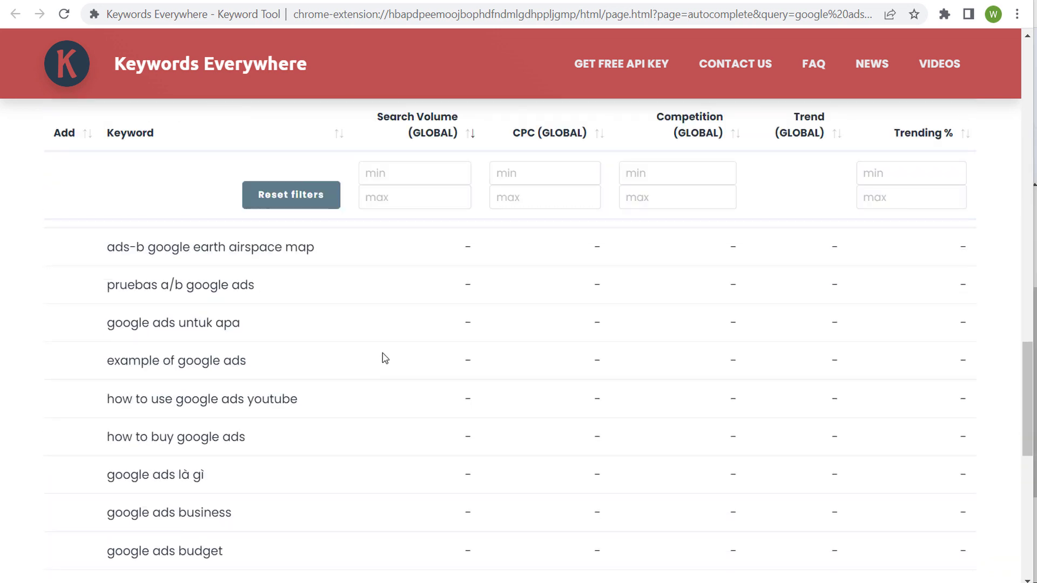
pyautogui.scroll(-4, 387, 358)
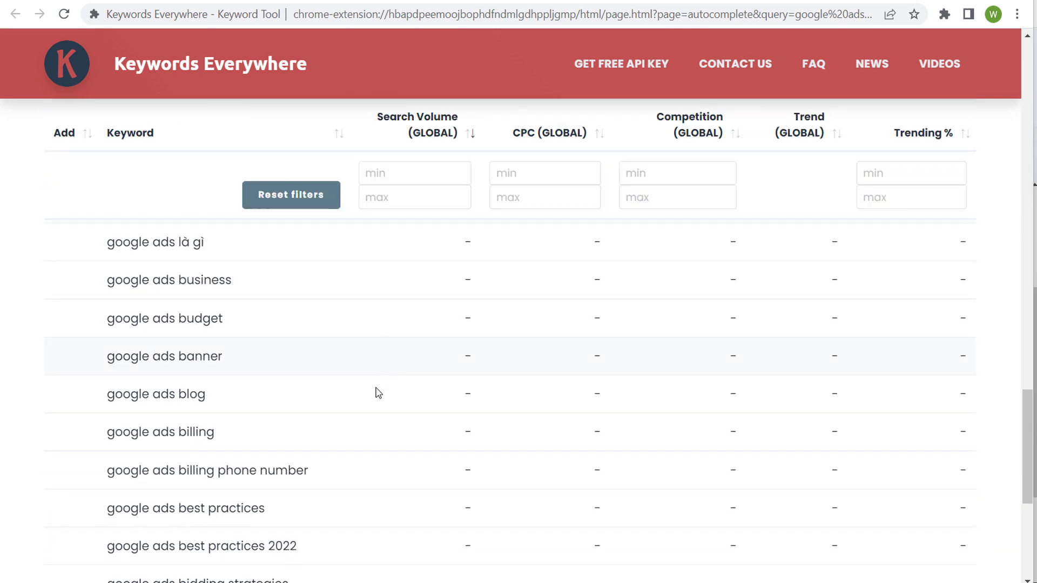
pyautogui.scroll(-1, 376, 392)
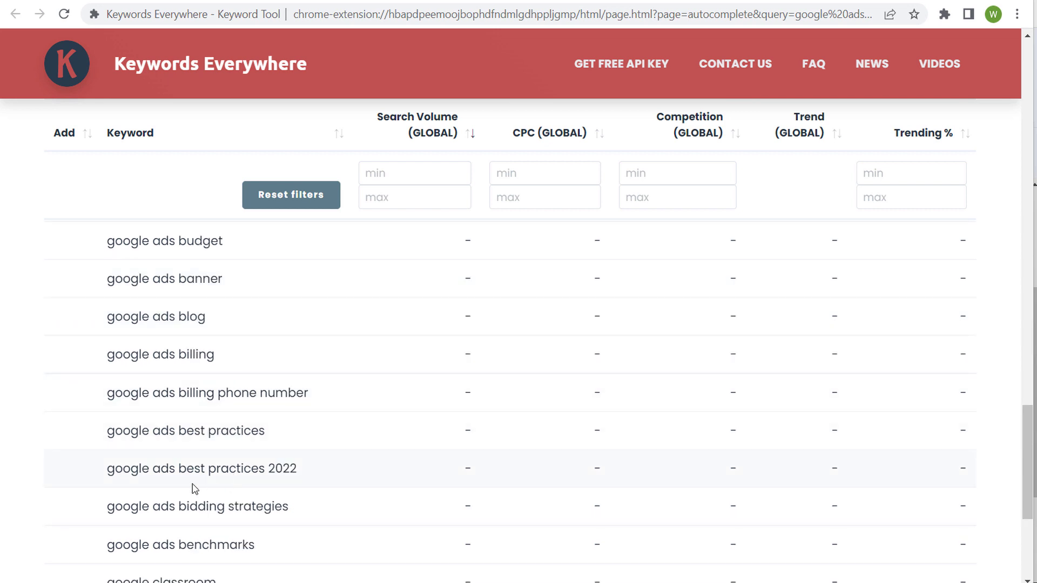
pyautogui.moveTo(110, 472); pyautogui.dragTo(301, 468)
pyautogui.click(317, 469)
pyautogui.scroll(-4, 370, 387)
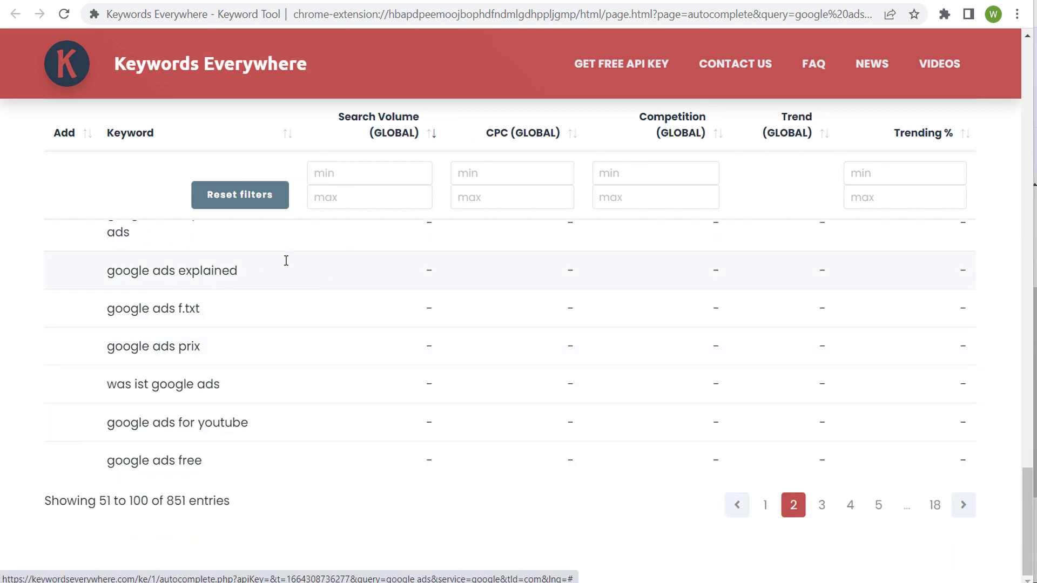
pyautogui.scroll(6, 324, 421)
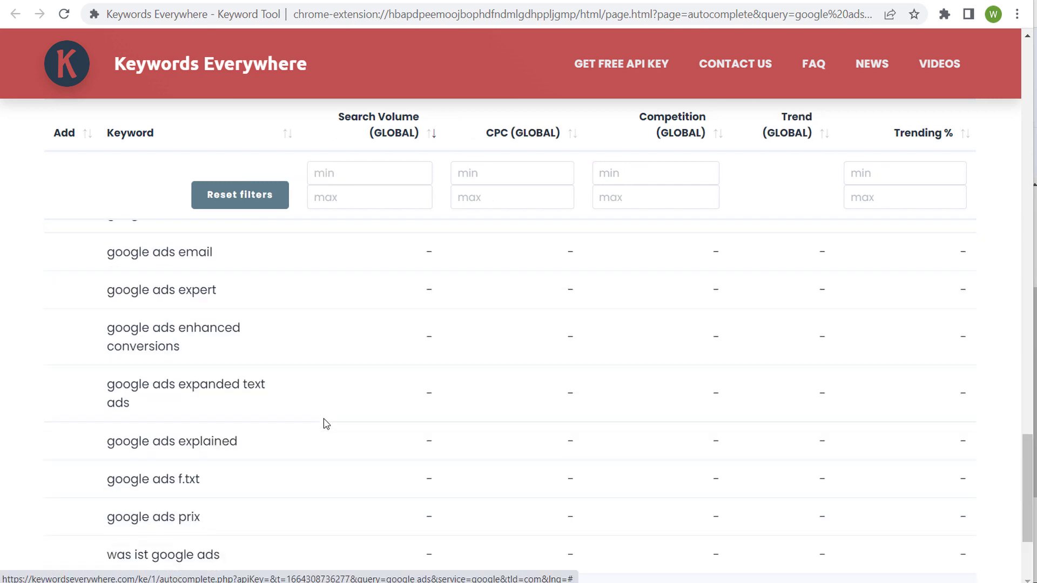
pyautogui.scroll(-6, 326, 412)
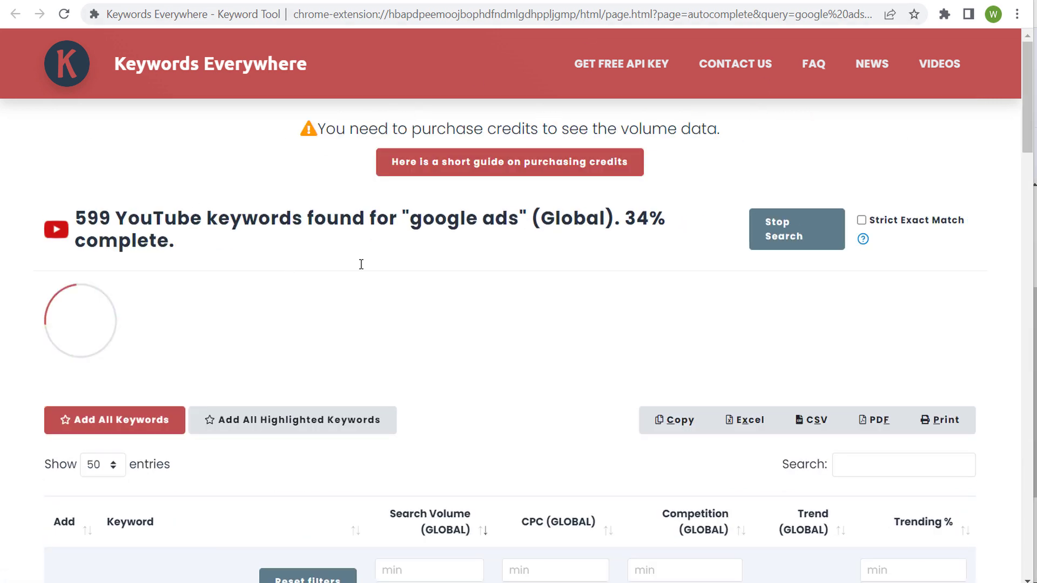
pyautogui.scroll(-3, 500, 261)
pyautogui.scroll(-3, 500, 260)
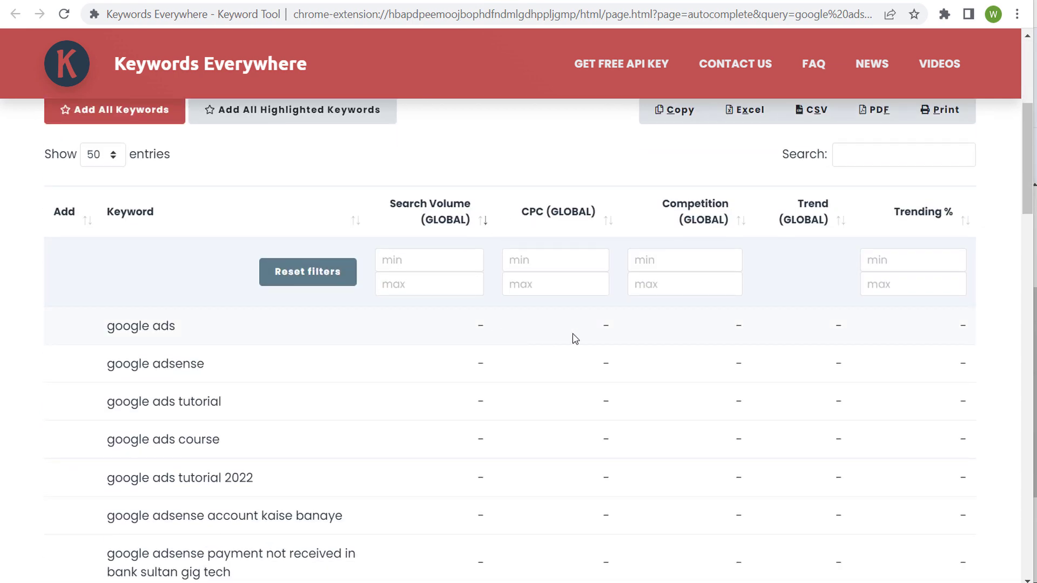
pyautogui.scroll(-3, 574, 338)
pyautogui.scroll(-1, 613, 277)
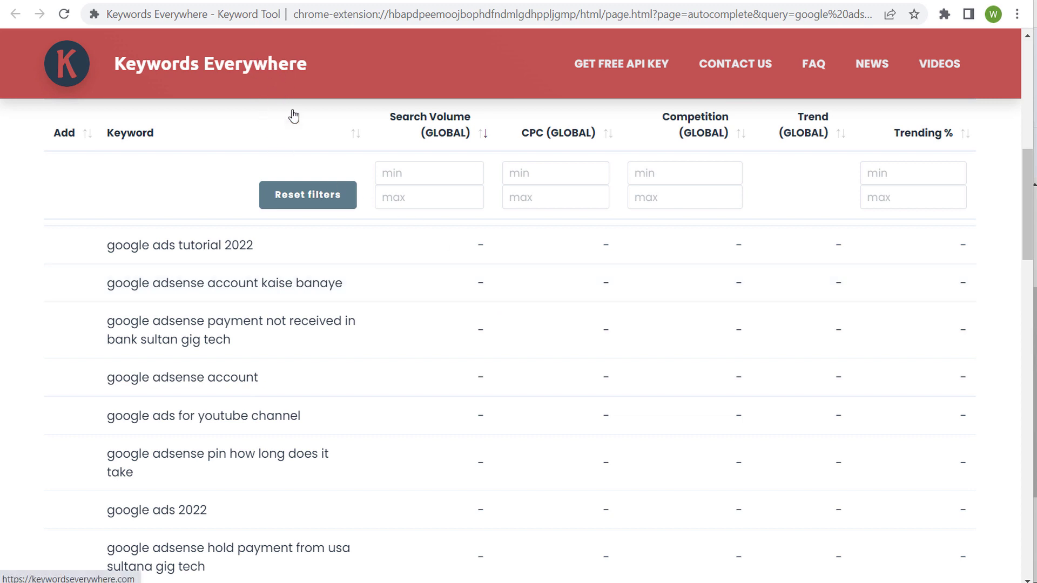
# Step: Open keywordseverywhere.com from the header logo and browse its homepage features
pyautogui.click(266, 87)
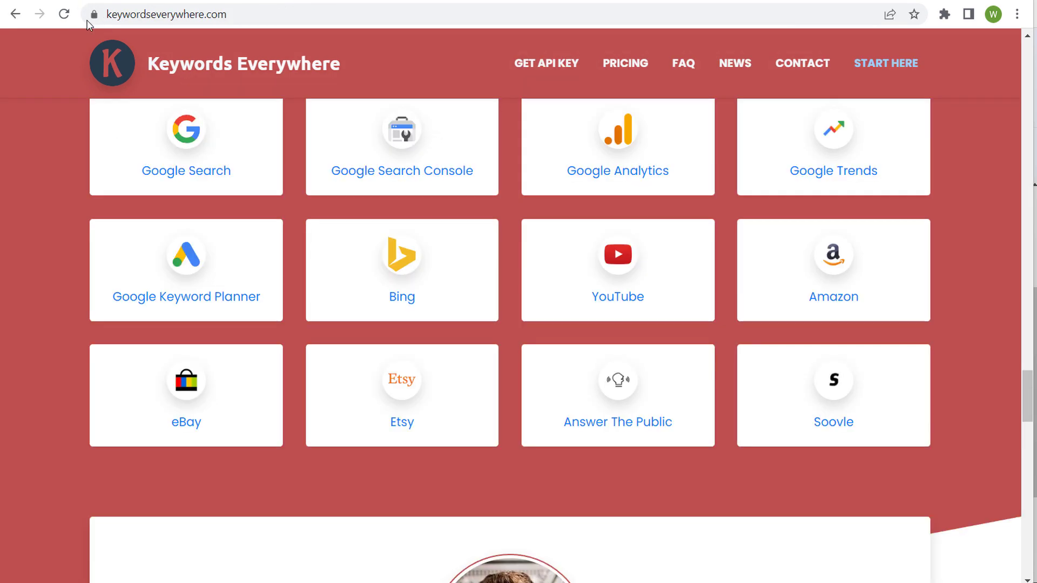
pyautogui.scroll(5, 227, 124)
pyautogui.scroll(-15, 426, 192)
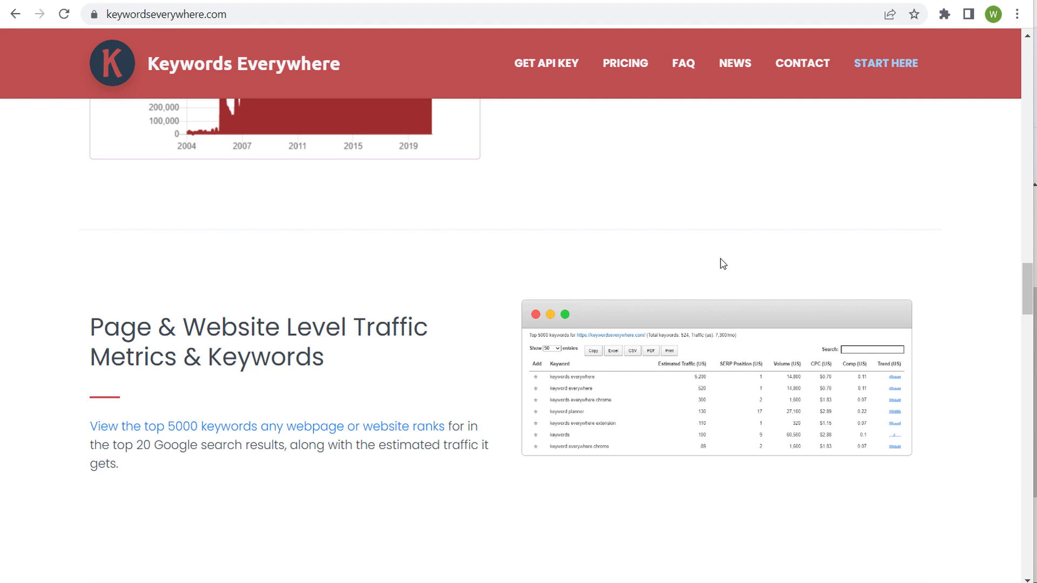
pyautogui.scroll(15, 723, 264)
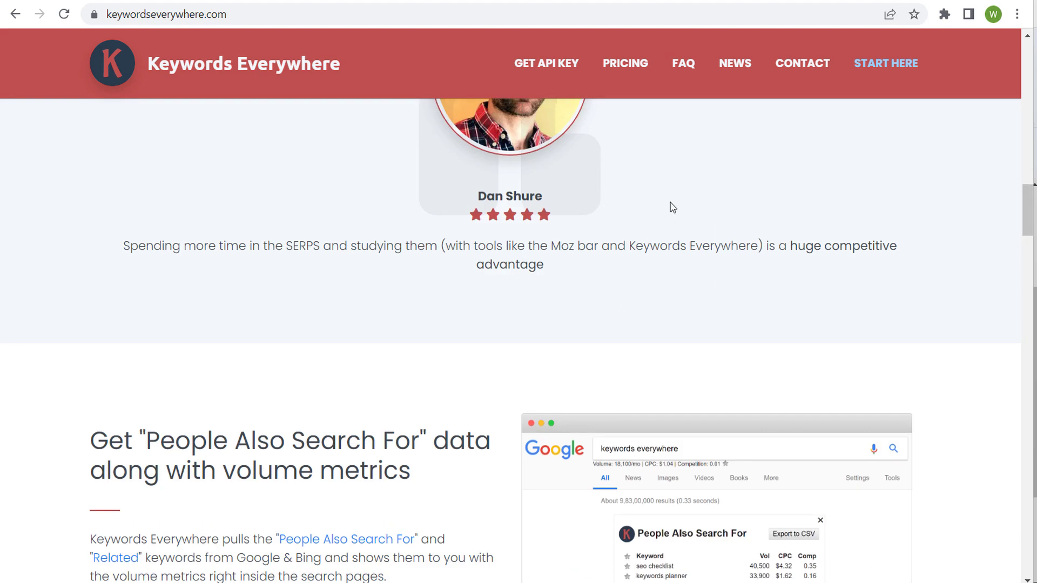
pyautogui.scroll(10, 672, 207)
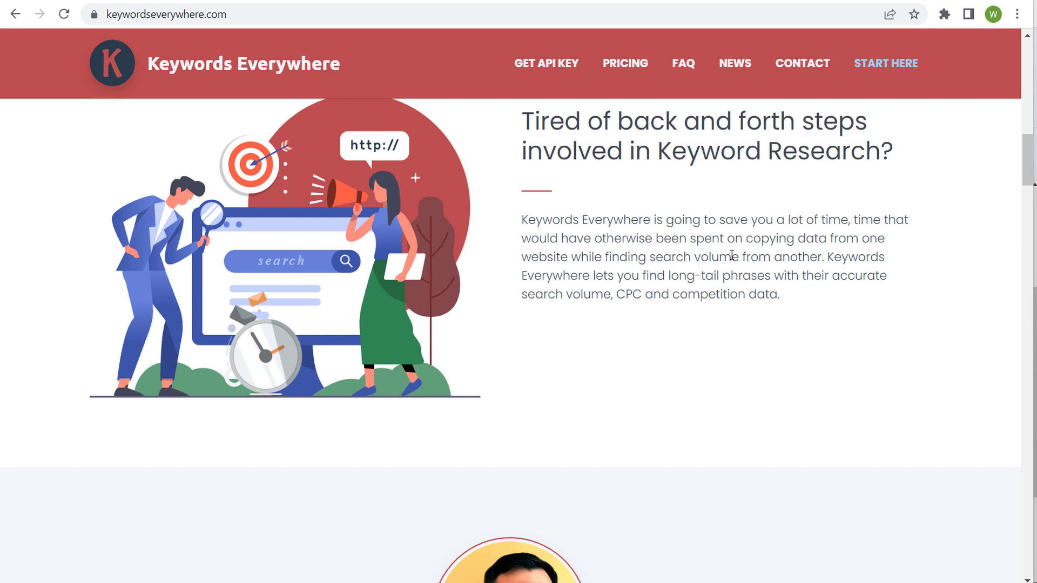
# Step: Go to Keyword Planner and dismiss the no-ads-running notice
pyautogui.click(246, 1)
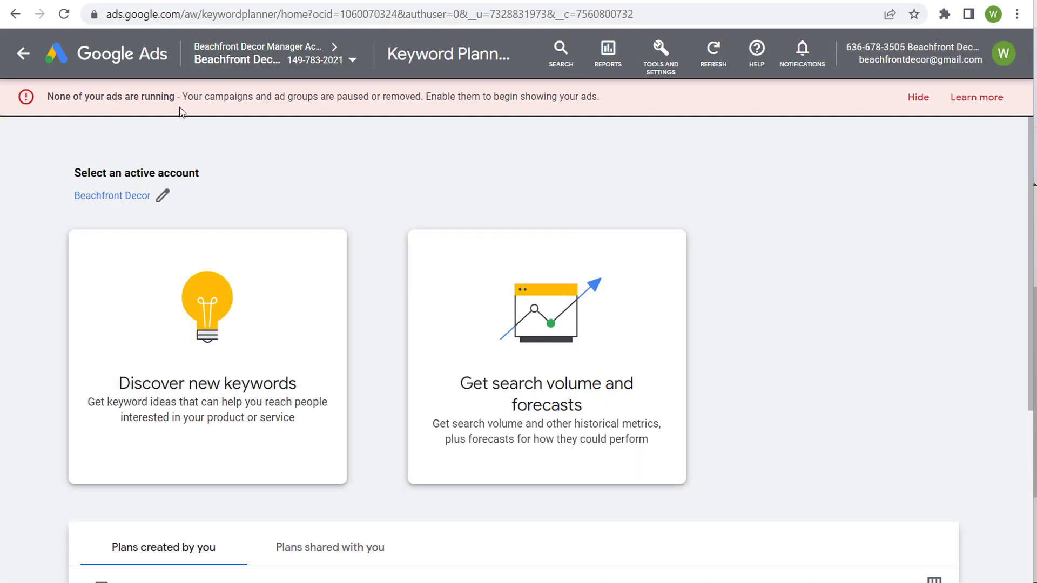
pyautogui.click(918, 97)
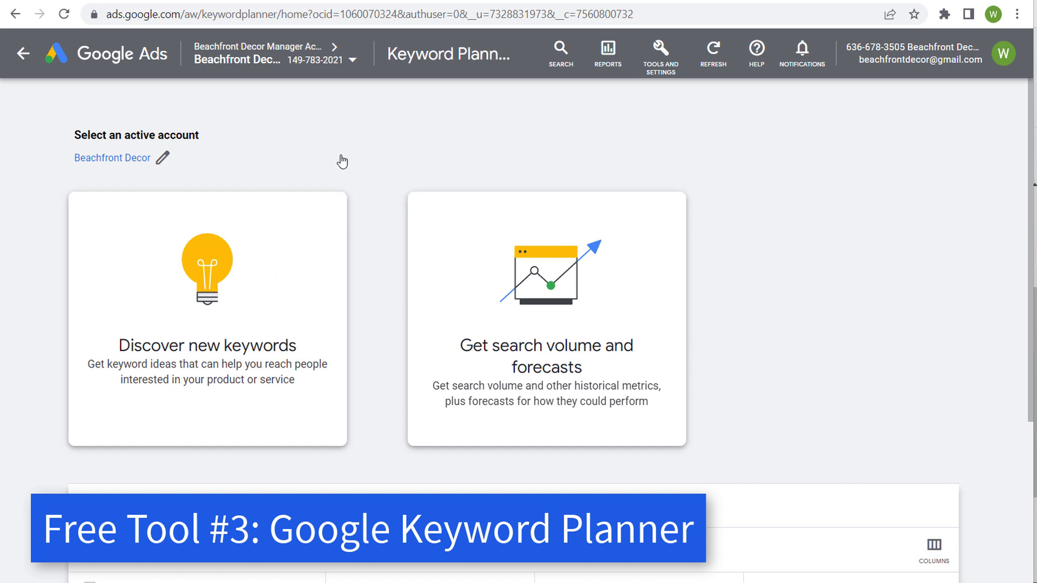
pyautogui.click(650, 65)
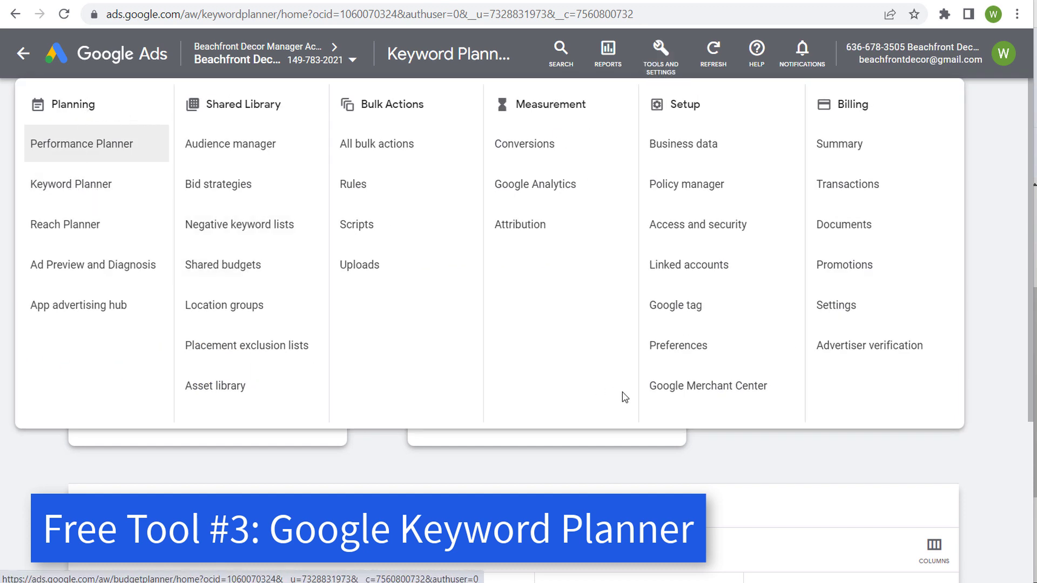
pyautogui.click(771, 436)
# Step: Discover new keywords from the seed 'google ads', returning 838 ideas
pyautogui.click(267, 292)
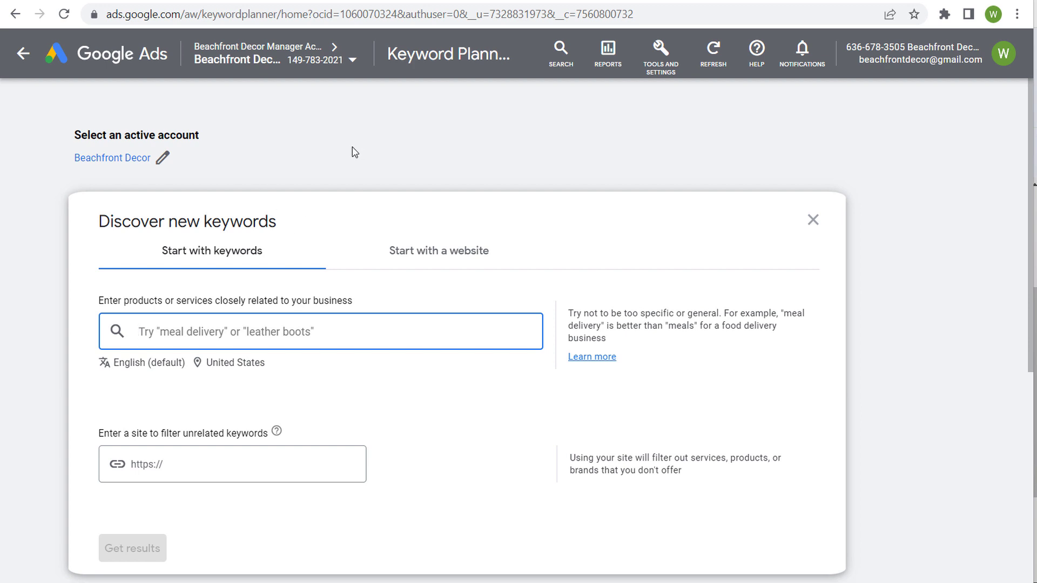
pyautogui.write('g')
pyautogui.press('BackSpace')
pyautogui.write('google ad')
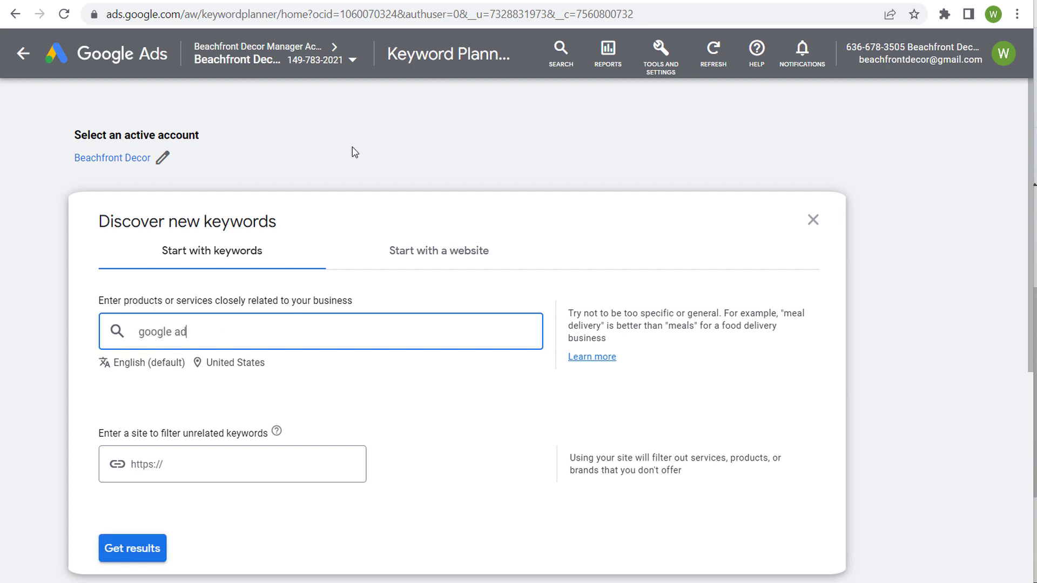
pyautogui.write('s')
pyautogui.press('Return')
pyautogui.click(153, 549)
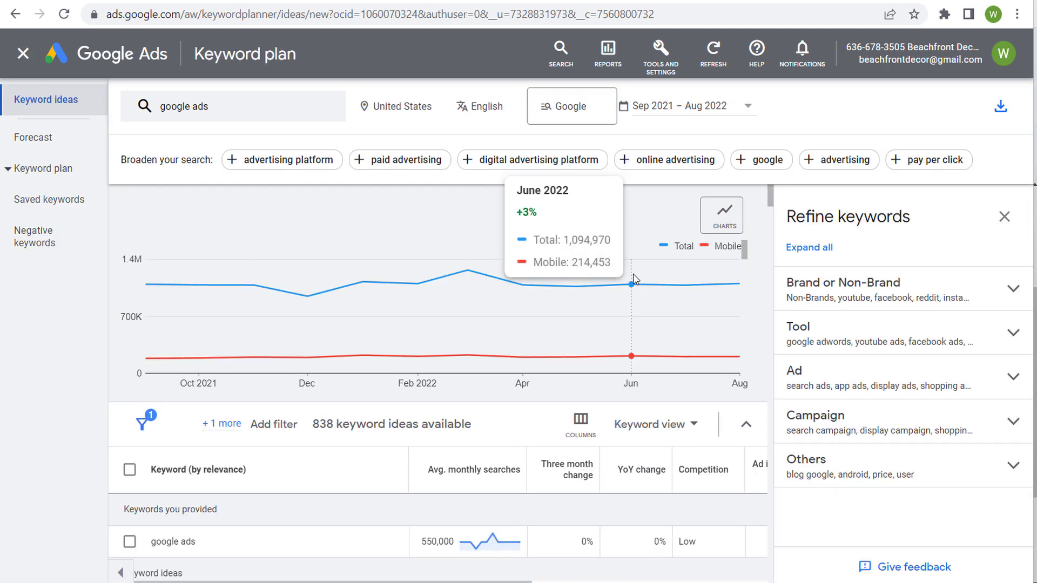
pyautogui.click(1004, 216)
pyautogui.scroll(-5, 498, 420)
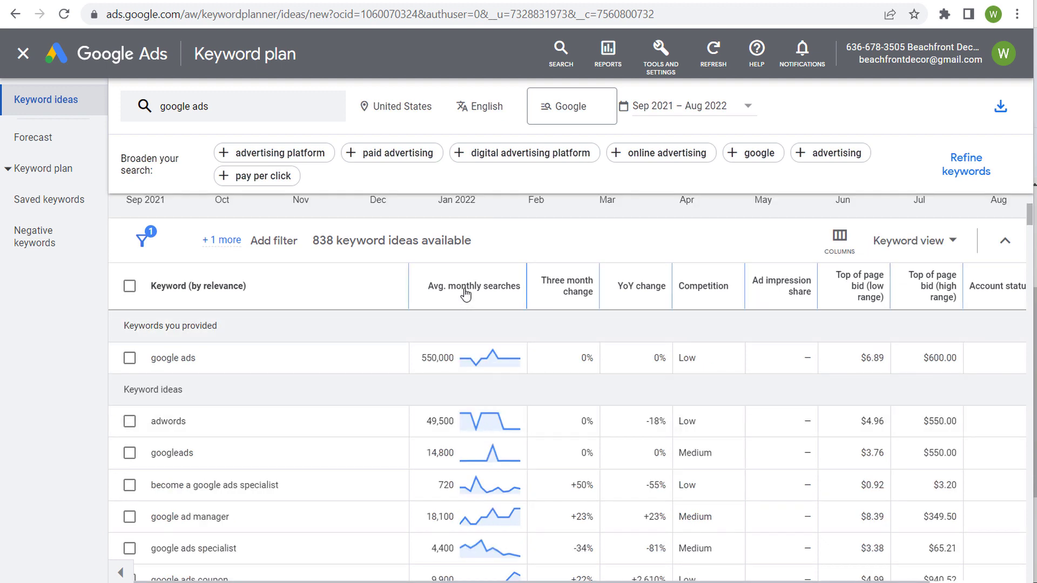
pyautogui.click(466, 297)
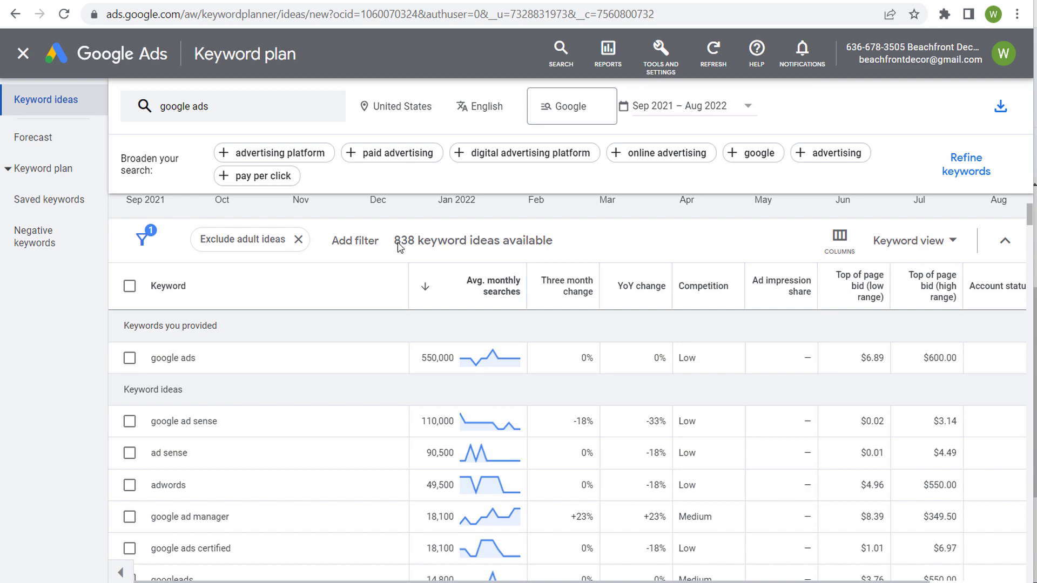
pyautogui.scroll(-15, 329, 435)
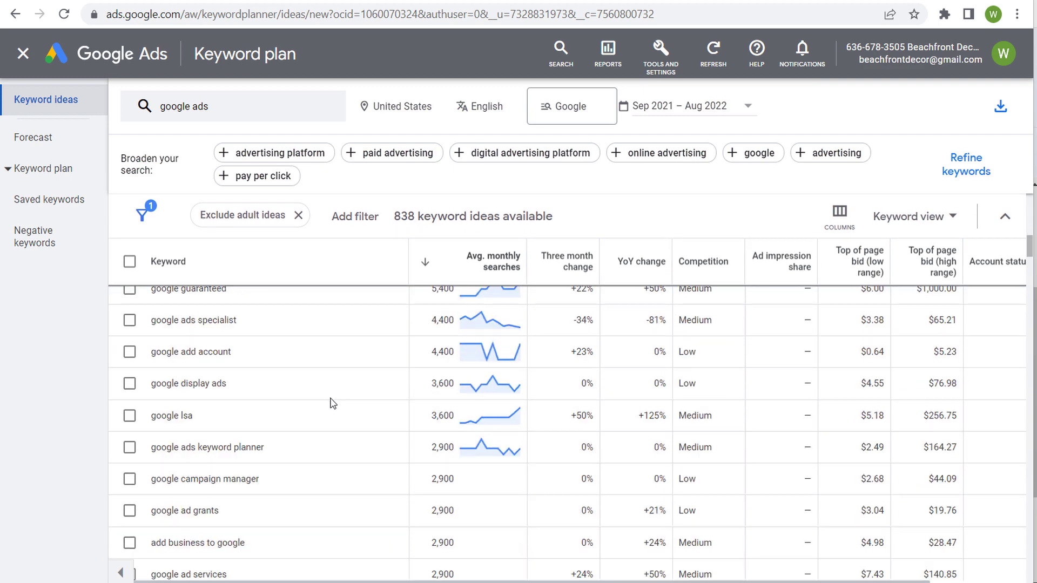
pyautogui.scroll(-7, 330, 405)
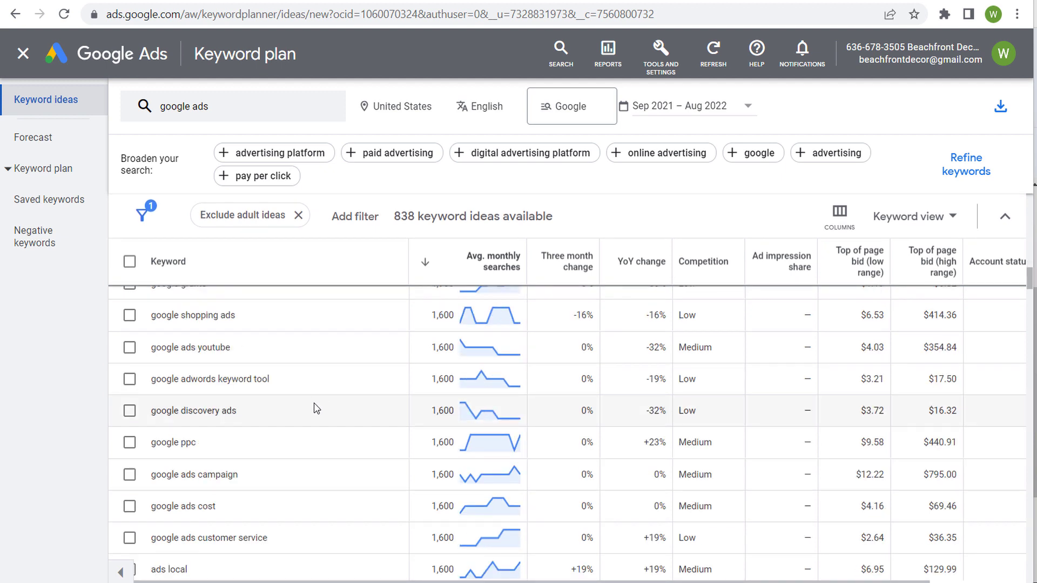
pyautogui.moveTo(162, 413); pyautogui.dragTo(210, 411)
pyautogui.click(196, 349)
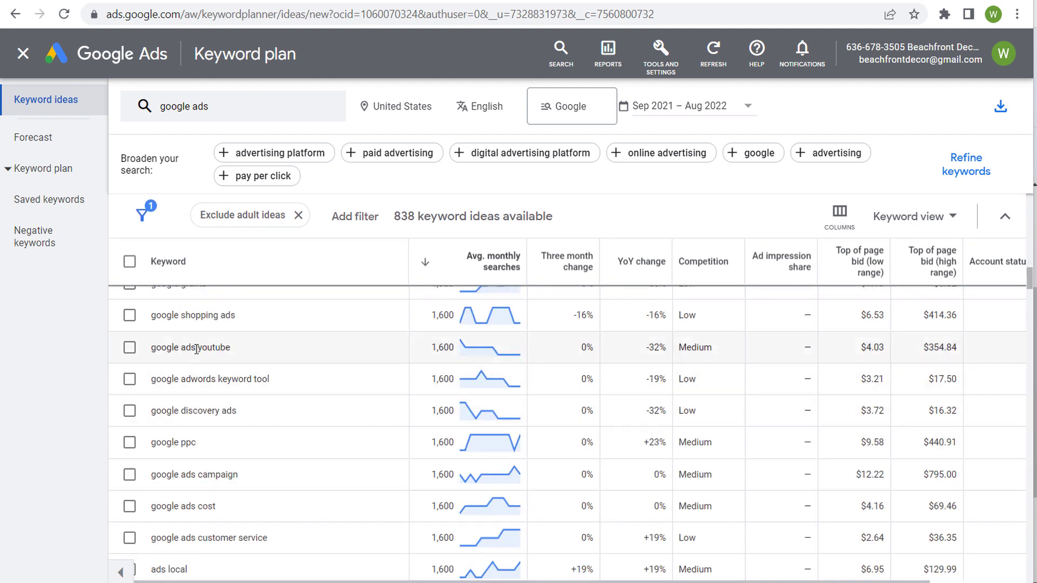
pyautogui.moveTo(161, 316); pyautogui.dragTo(214, 315)
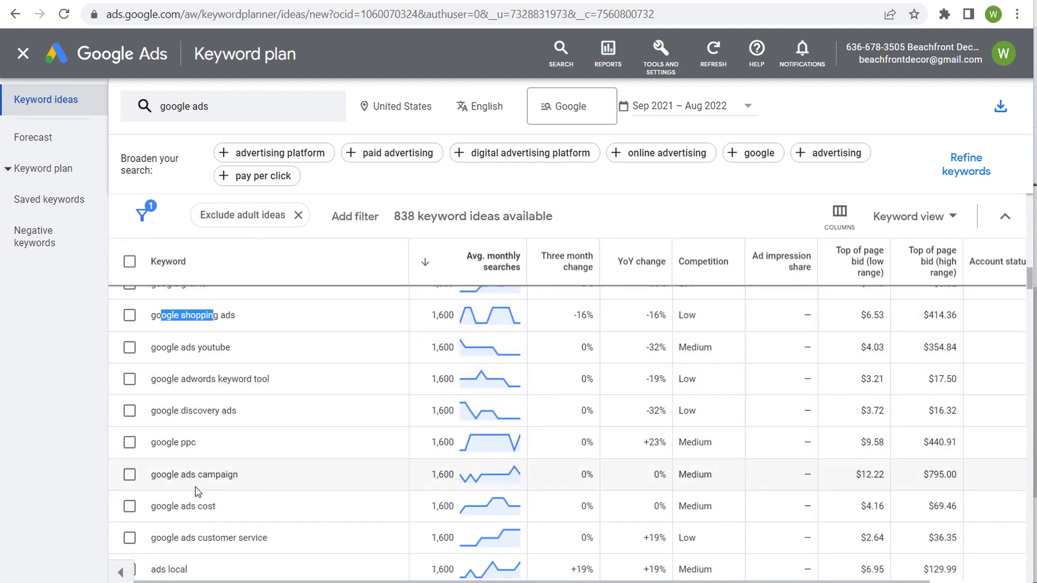
pyautogui.moveTo(155, 478); pyautogui.dragTo(255, 479)
pyautogui.moveTo(156, 506); pyautogui.dragTo(251, 500)
pyautogui.click(303, 455)
pyautogui.scroll(-2, 303, 455)
pyautogui.moveTo(156, 474); pyautogui.dragTo(287, 475)
pyautogui.click(288, 478)
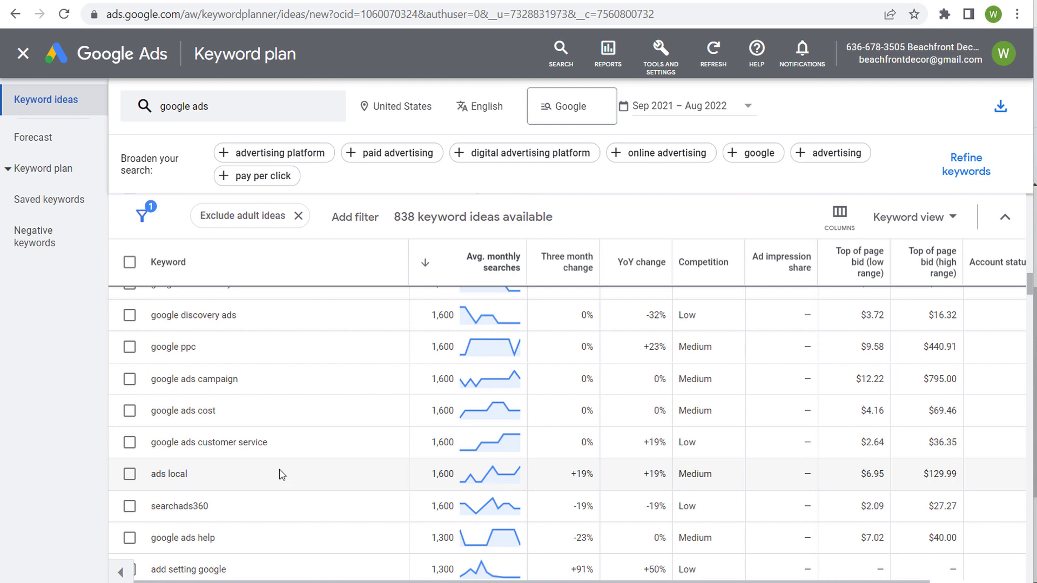
pyautogui.scroll(-4, 306, 443)
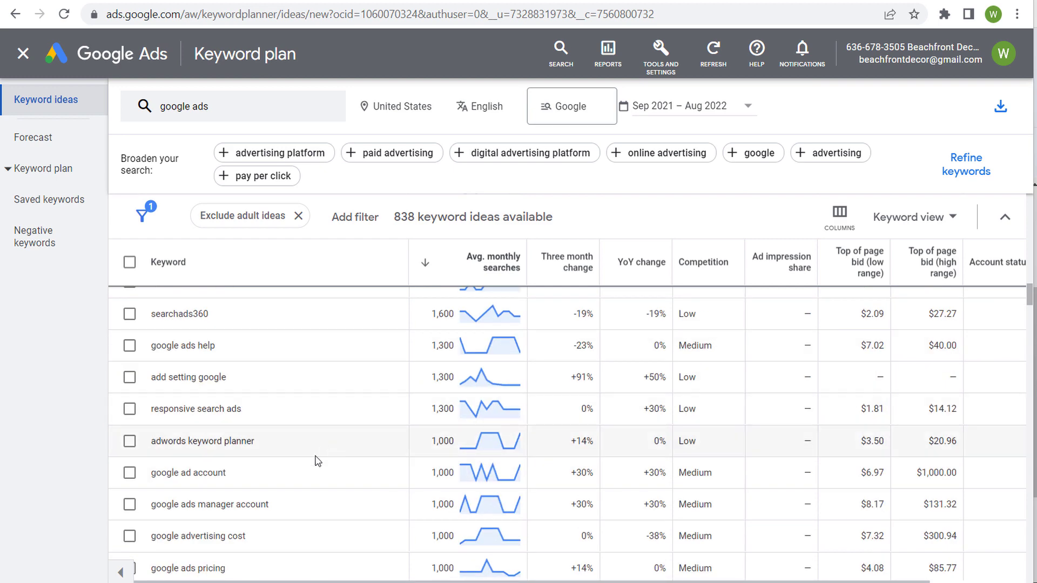
pyautogui.moveTo(197, 441); pyautogui.dragTo(243, 440)
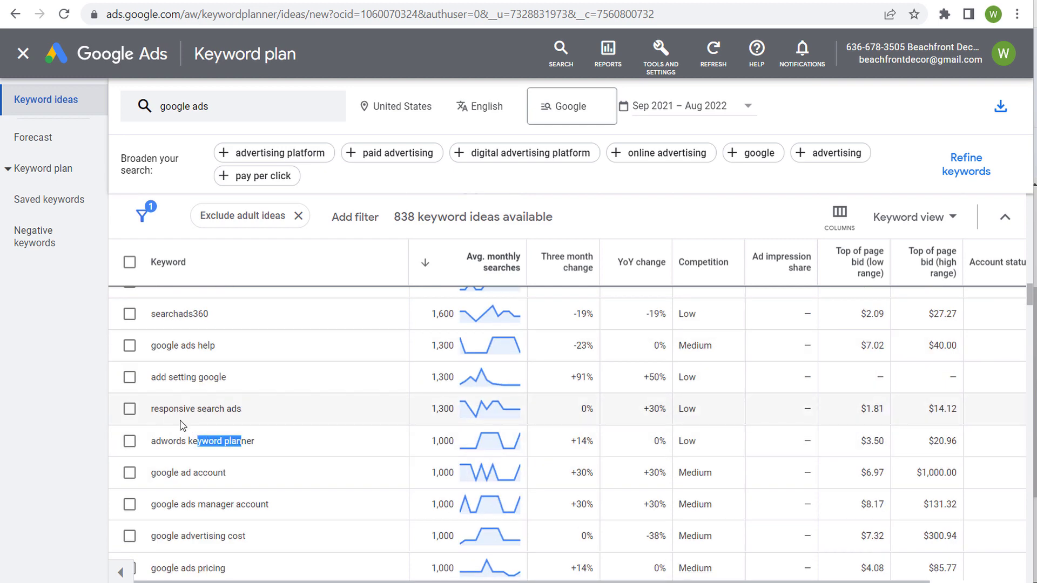
pyautogui.moveTo(169, 409); pyautogui.dragTo(321, 419)
pyautogui.scroll(-2, 324, 418)
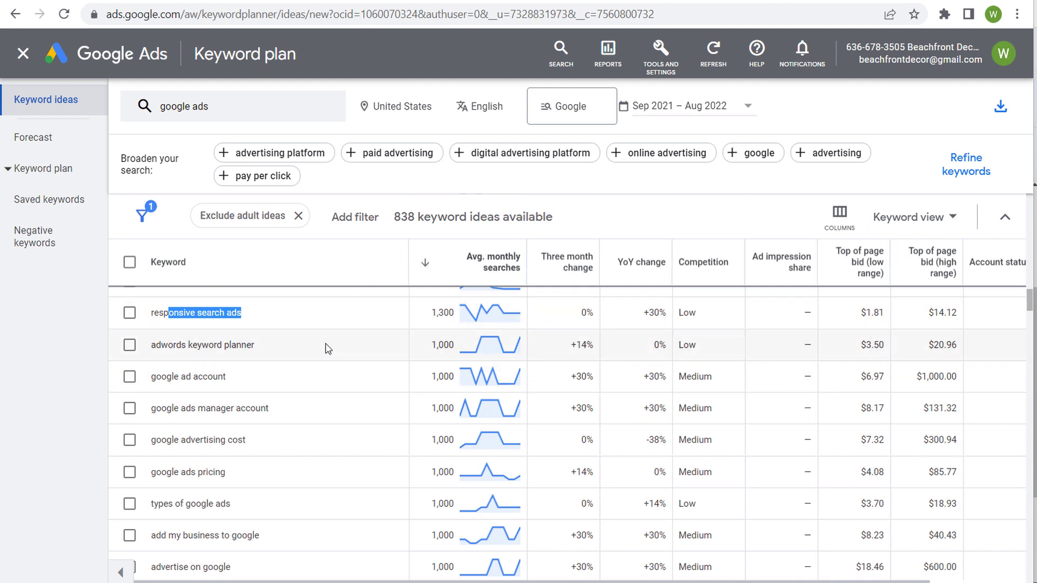
pyautogui.scroll(-2, 328, 352)
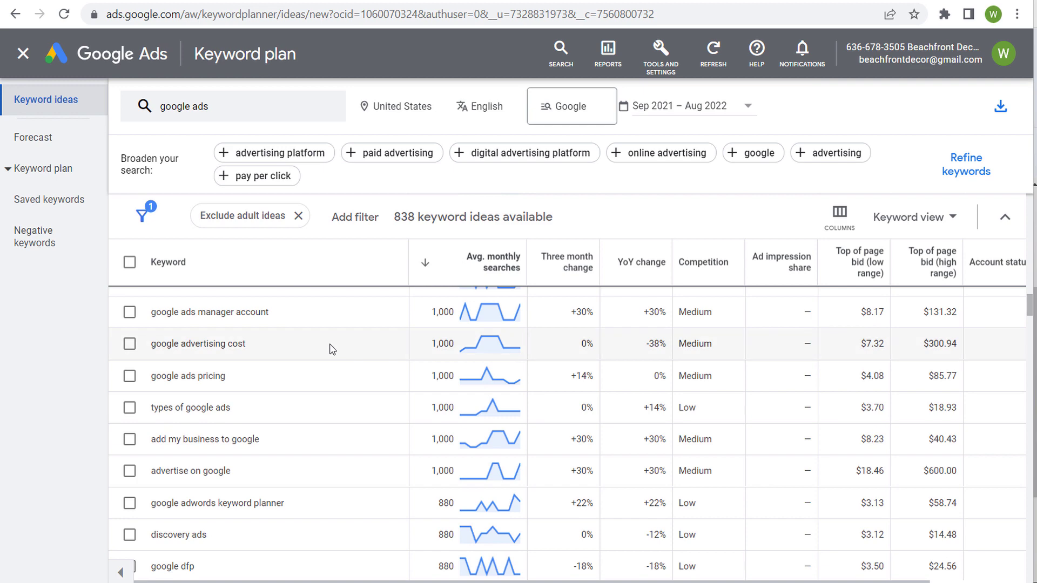
pyautogui.scroll(-2, 347, 363)
pyautogui.scroll(-4, 294, 394)
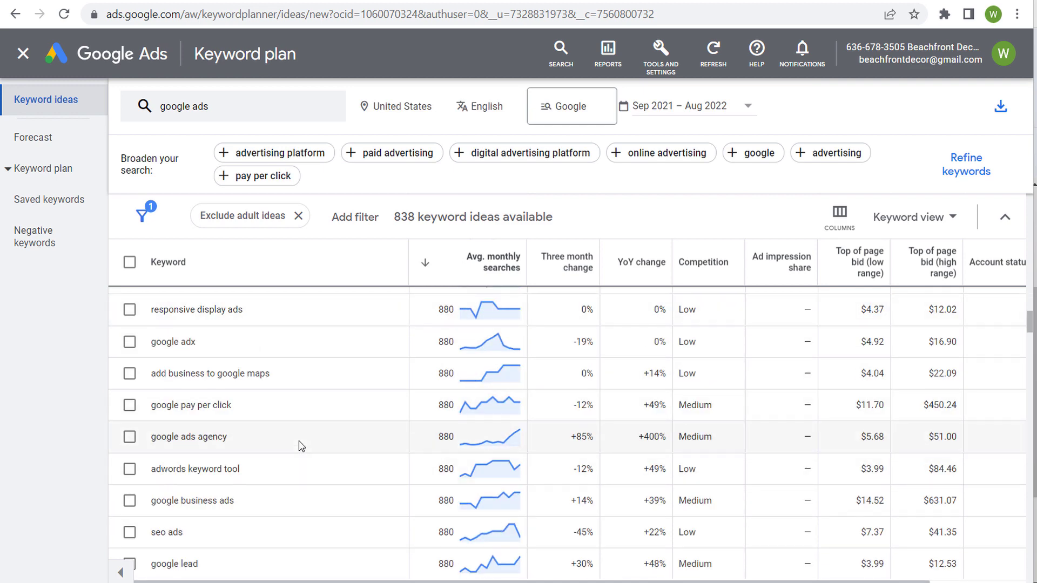
pyautogui.scroll(-4, 324, 403)
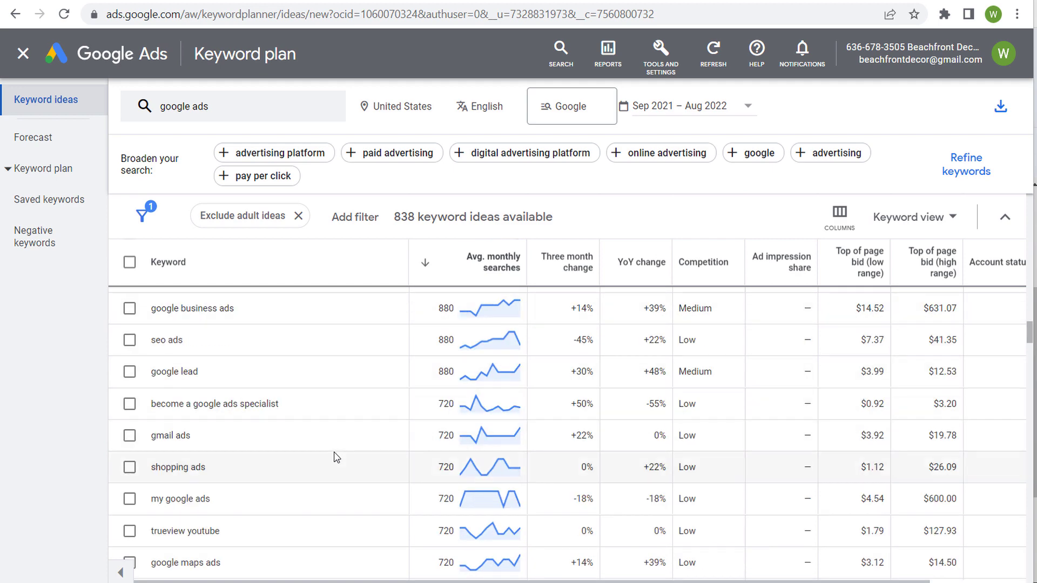
pyautogui.scroll(-2, 338, 475)
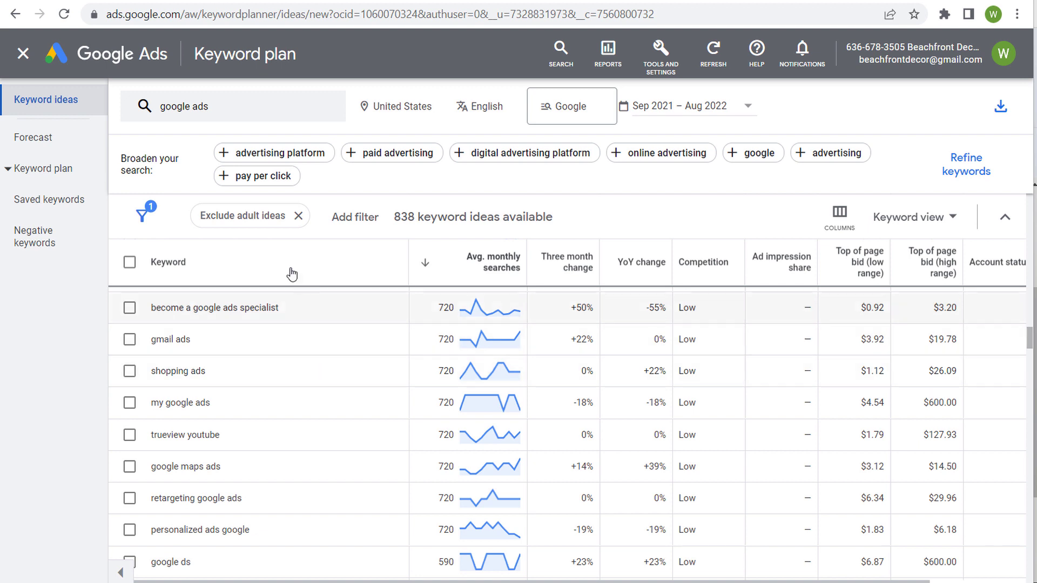
pyautogui.scroll(2, 371, 416)
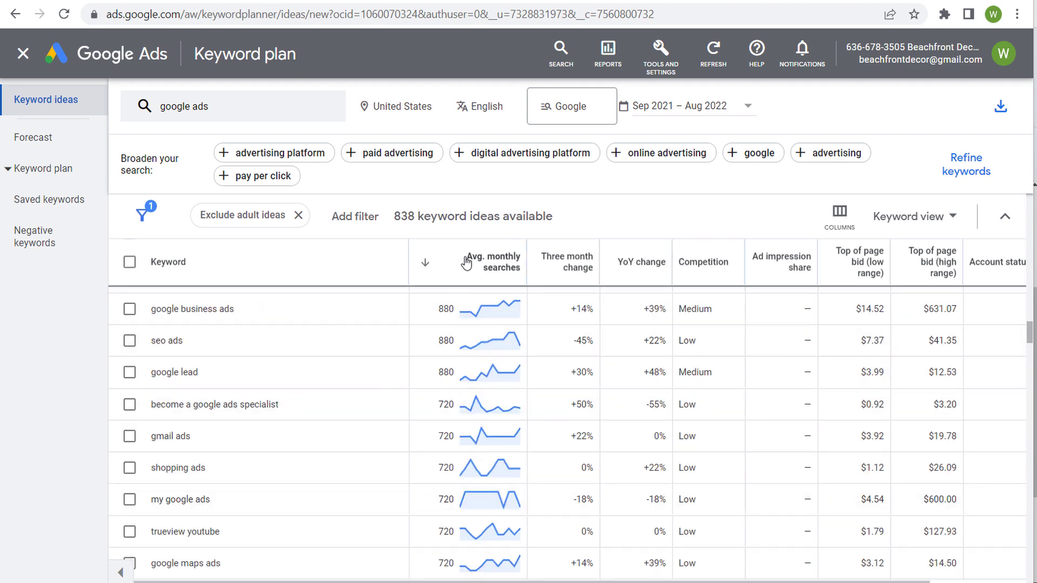
pyautogui.scroll(2, 324, 413)
pyautogui.scroll(5, 324, 413)
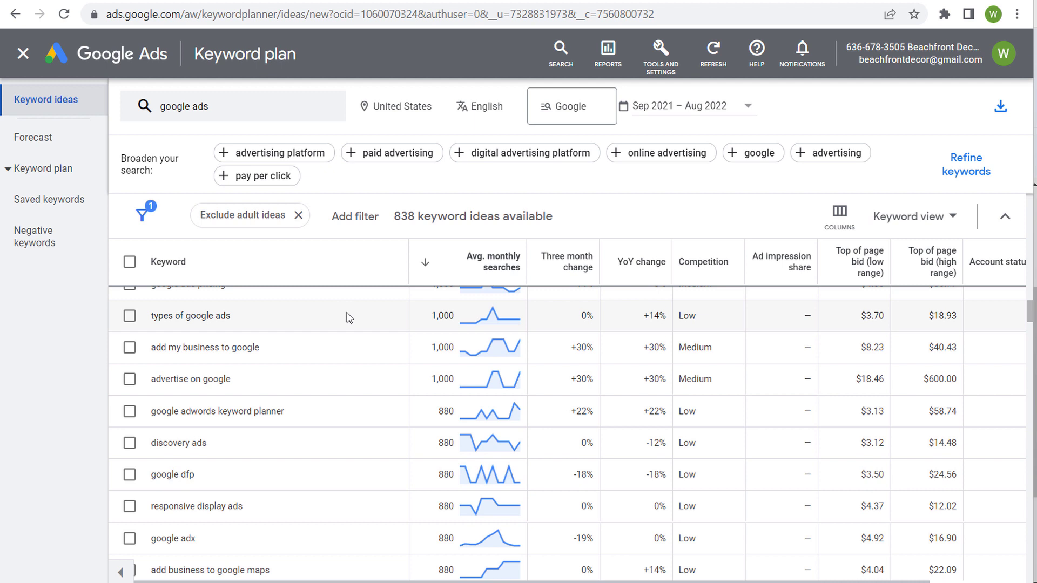
pyautogui.scroll(2, 333, 323)
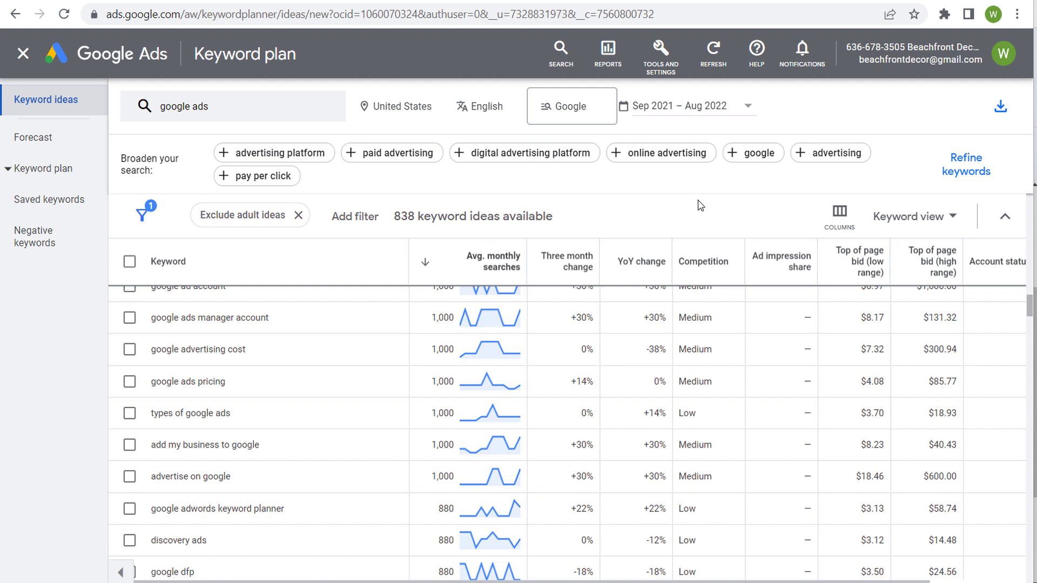
# Step: Search AnswerThePublic for 'google ads' to bring up its 387-result report
pyautogui.click(421, 1)
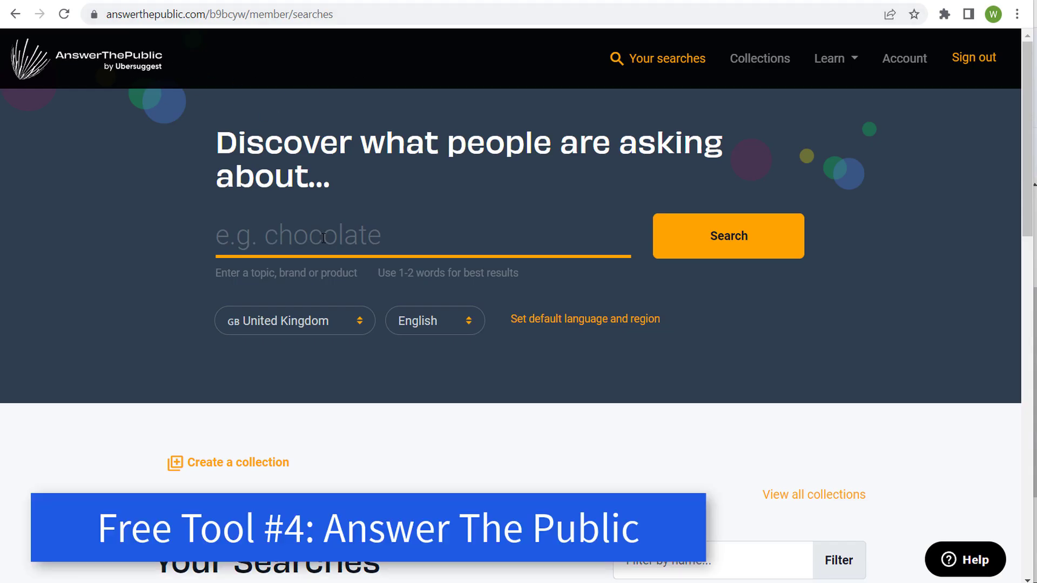
pyautogui.click(359, 230)
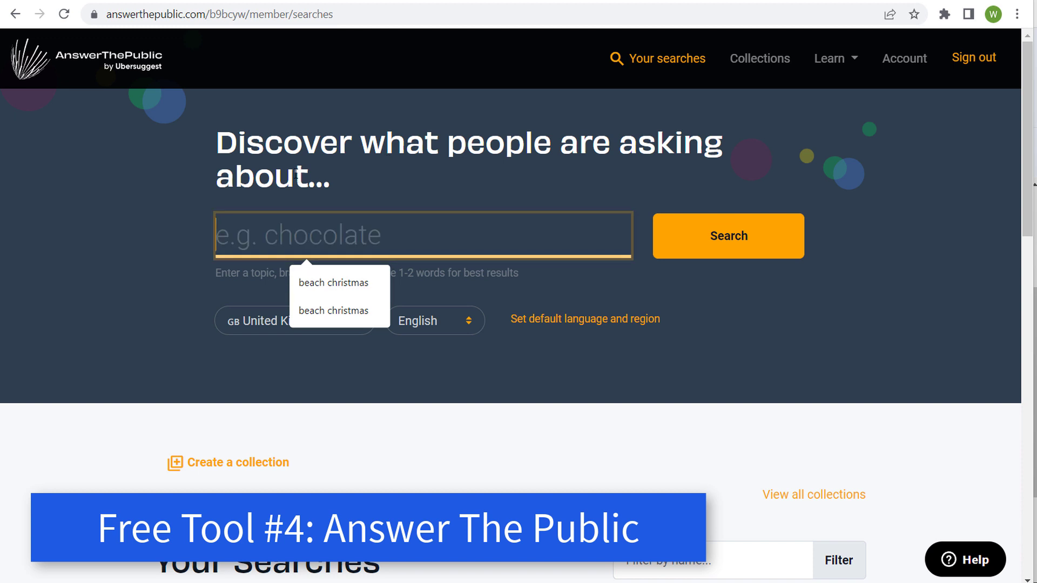
pyautogui.write('google ads')
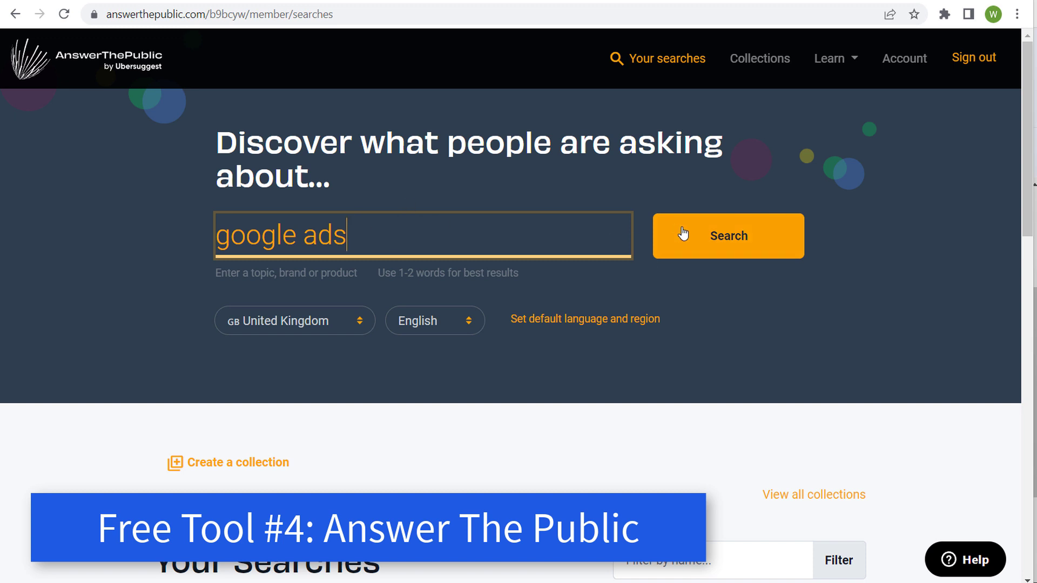
pyautogui.press('Return')
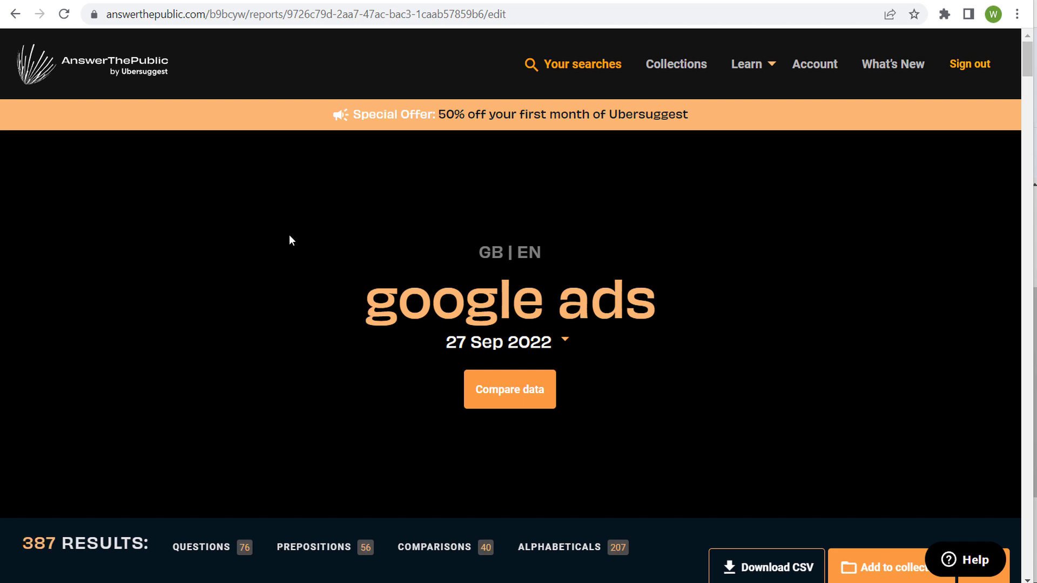
# Step: Switch the 76 'google ads' questions to the Data view and scroll through the grouped lists
pyautogui.scroll(-4, 289, 262)
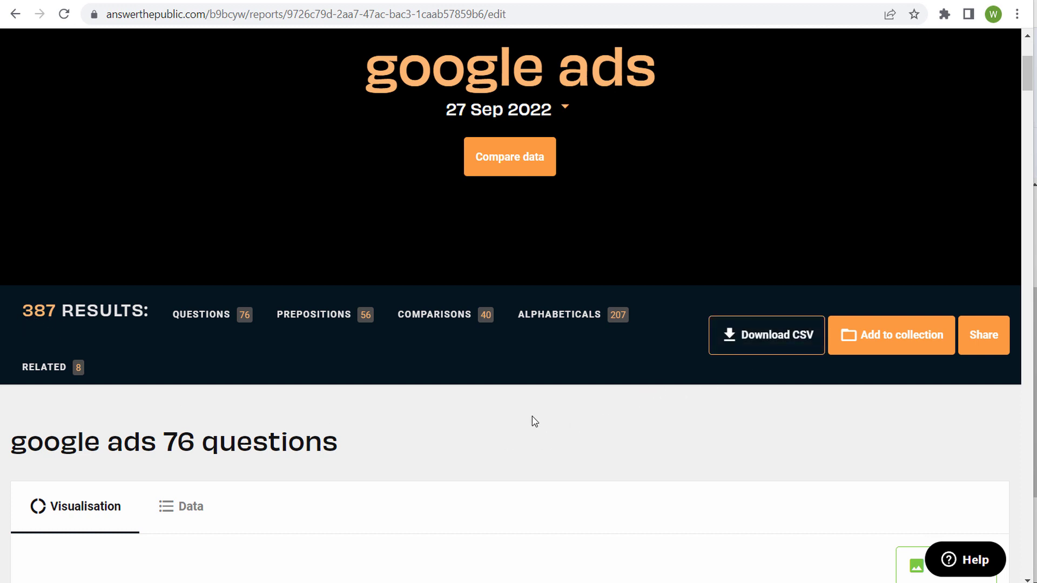
pyautogui.scroll(-4, 524, 405)
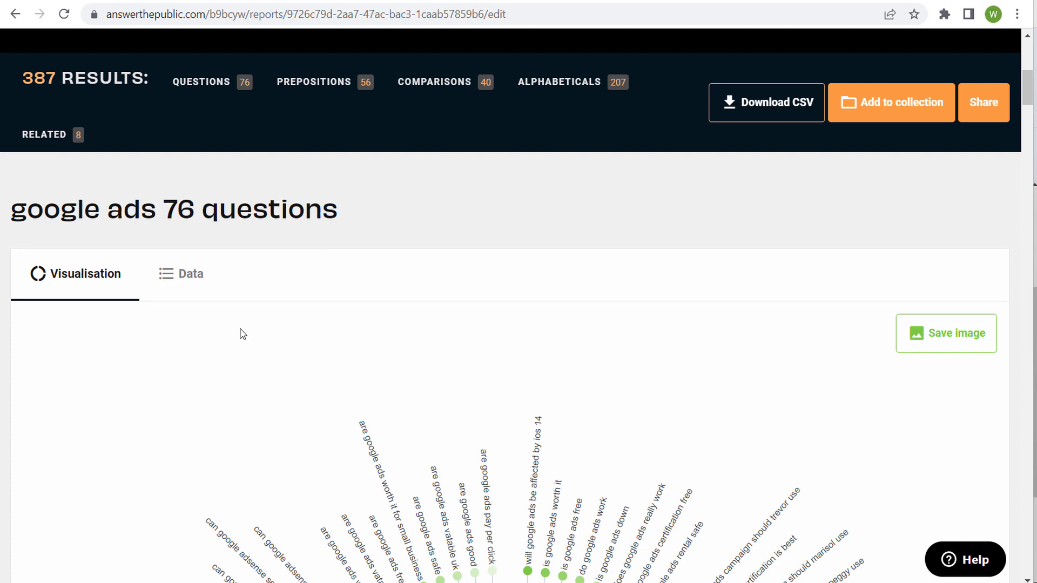
pyautogui.click(187, 273)
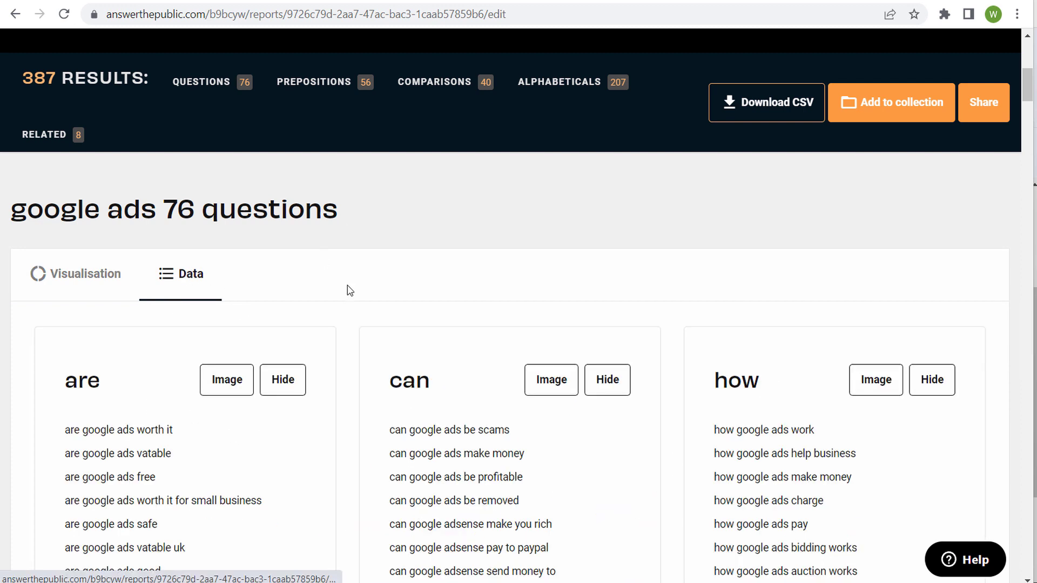
pyautogui.scroll(-1, 356, 286)
pyautogui.scroll(-1, 368, 278)
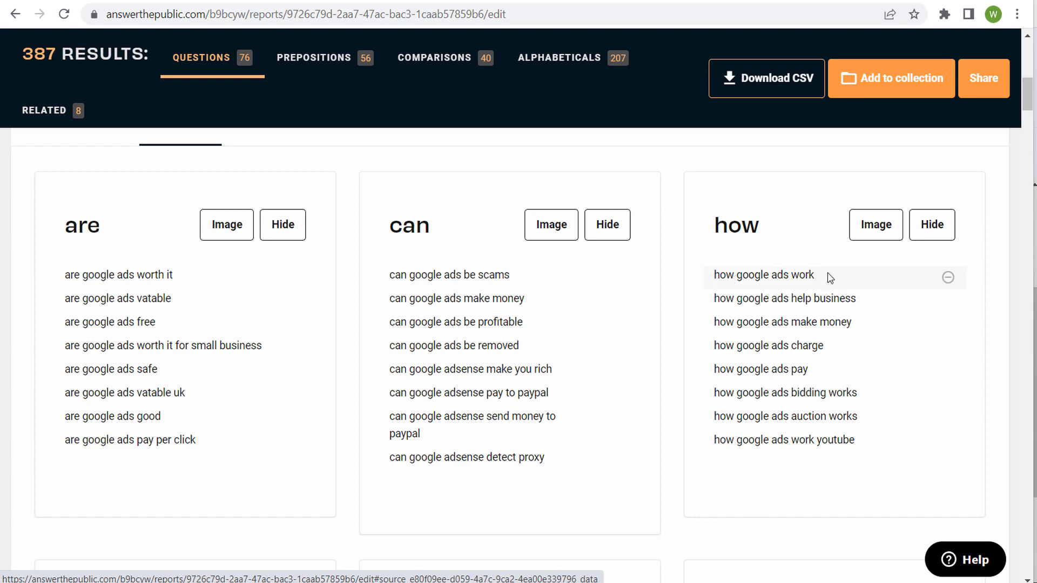
pyautogui.scroll(-5, 675, 332)
pyautogui.scroll(-1, 672, 324)
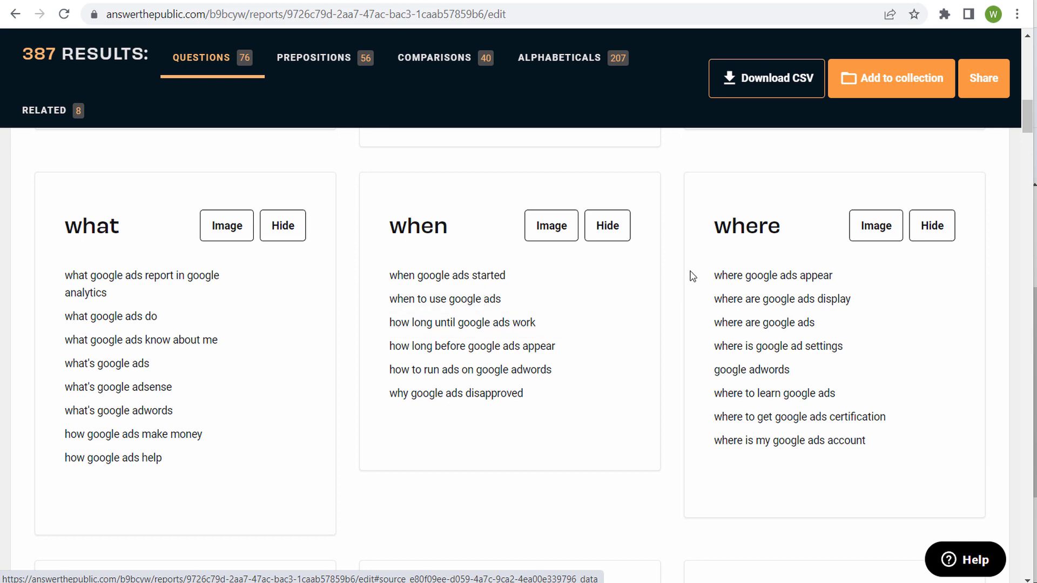
pyautogui.scroll(-6, 669, 283)
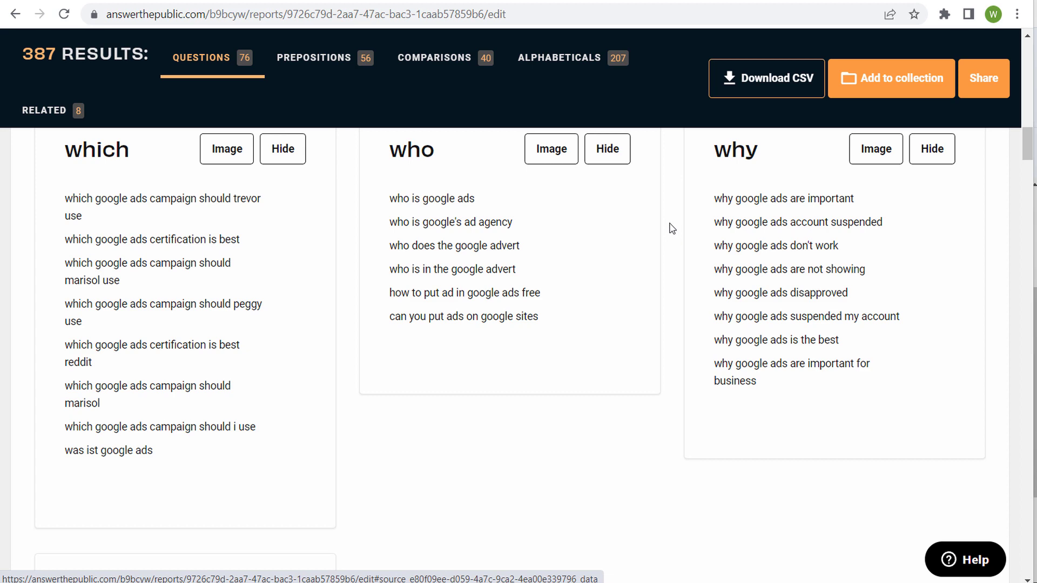
pyautogui.scroll(-9, 672, 228)
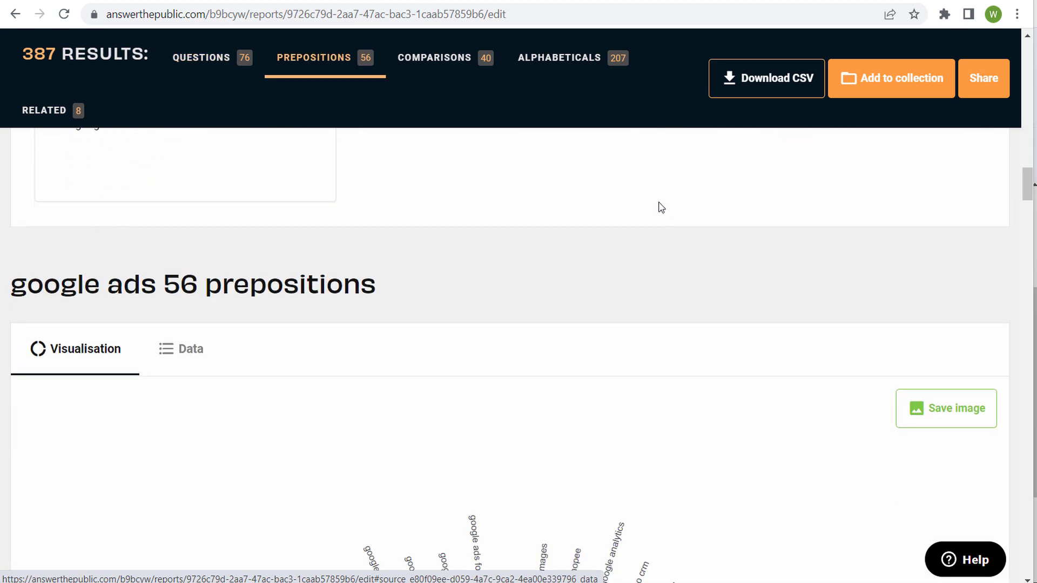
# Step: Show the 'google ads' prepositions as Data lists and scroll through them
pyautogui.scroll(-1, 661, 207)
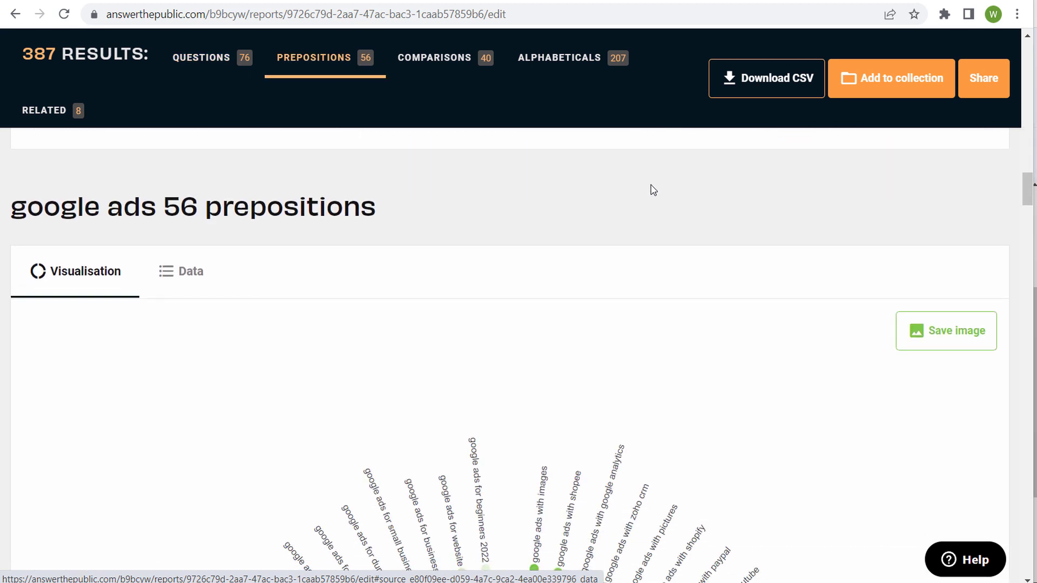
pyautogui.click(187, 280)
pyautogui.scroll(-3, 394, 243)
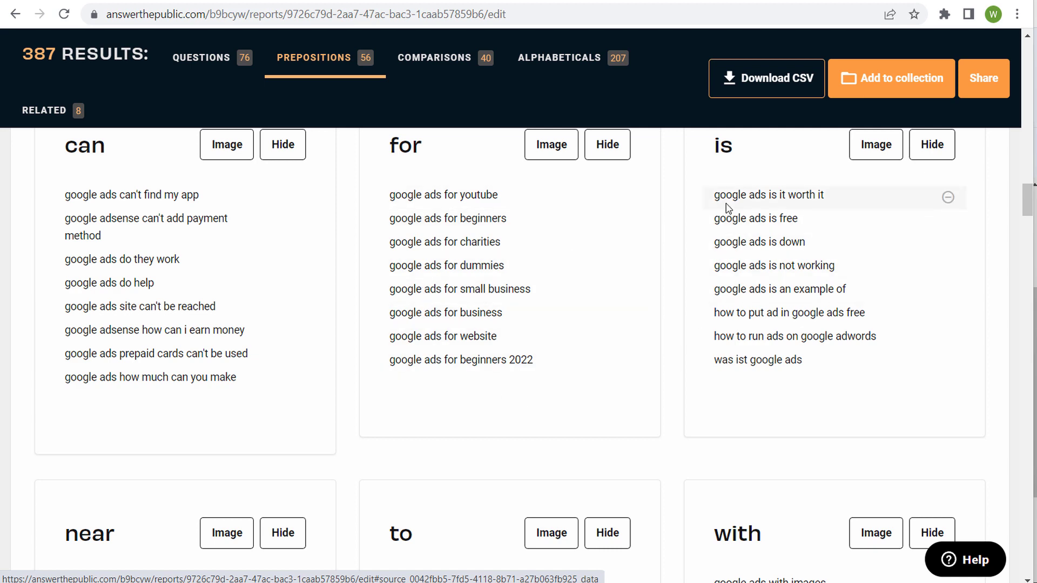
pyautogui.scroll(-4, 676, 236)
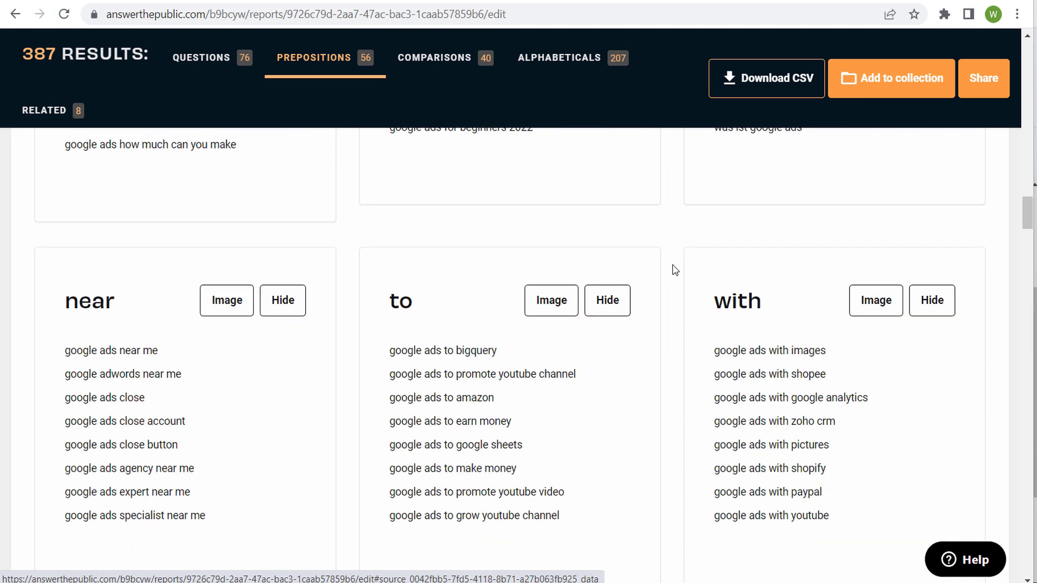
pyautogui.scroll(-3, 669, 264)
pyautogui.scroll(-4, 669, 257)
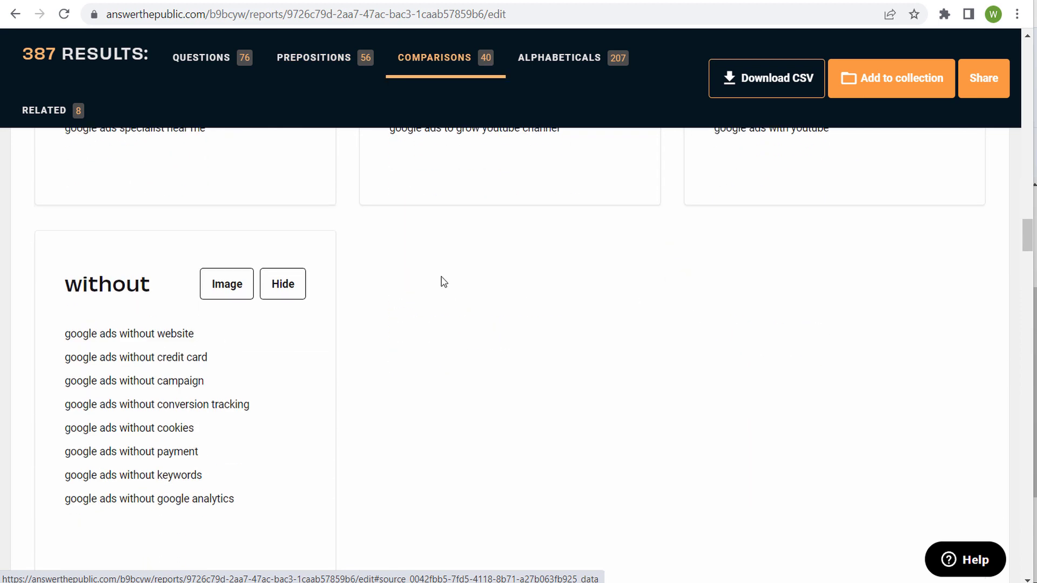
pyautogui.scroll(-4, 662, 294)
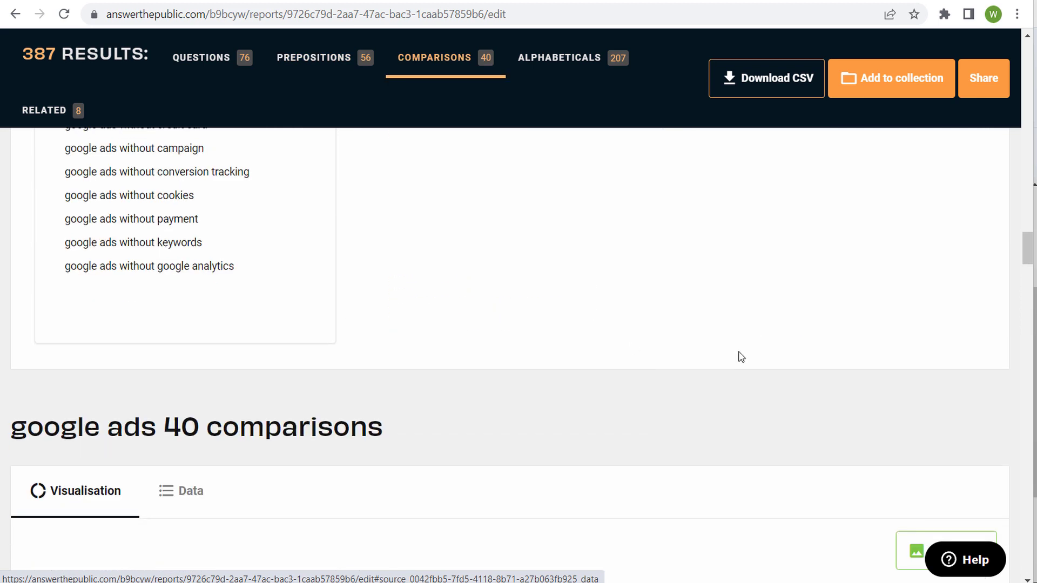
pyautogui.scroll(-4, 741, 355)
# Step: Show the 40 comparisons as Data lists and scroll down to the alphabeticals
pyautogui.click(187, 258)
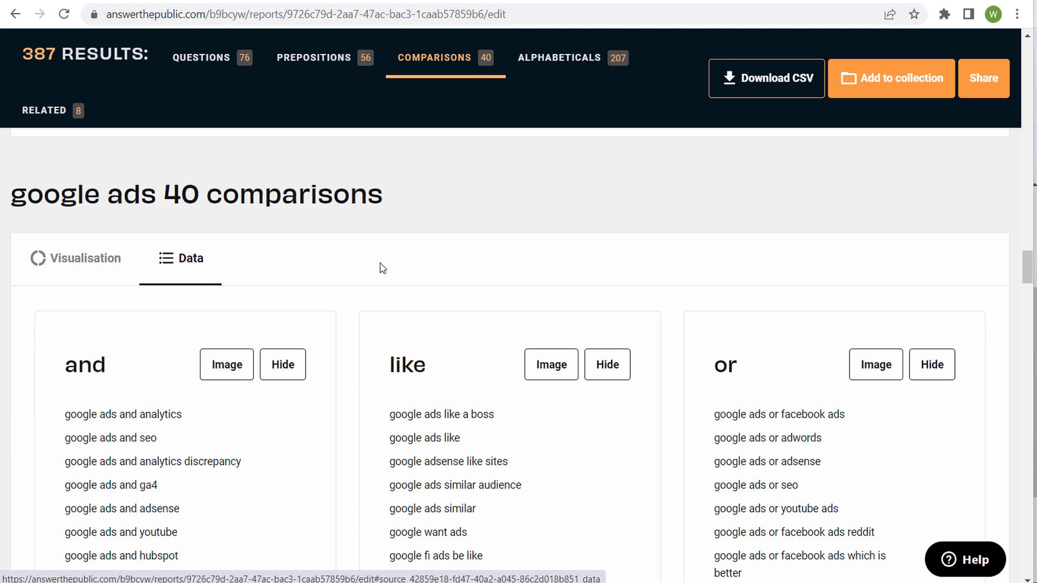
pyautogui.scroll(-12, 382, 268)
pyautogui.scroll(-9, 437, 263)
pyautogui.scroll(6, 377, 276)
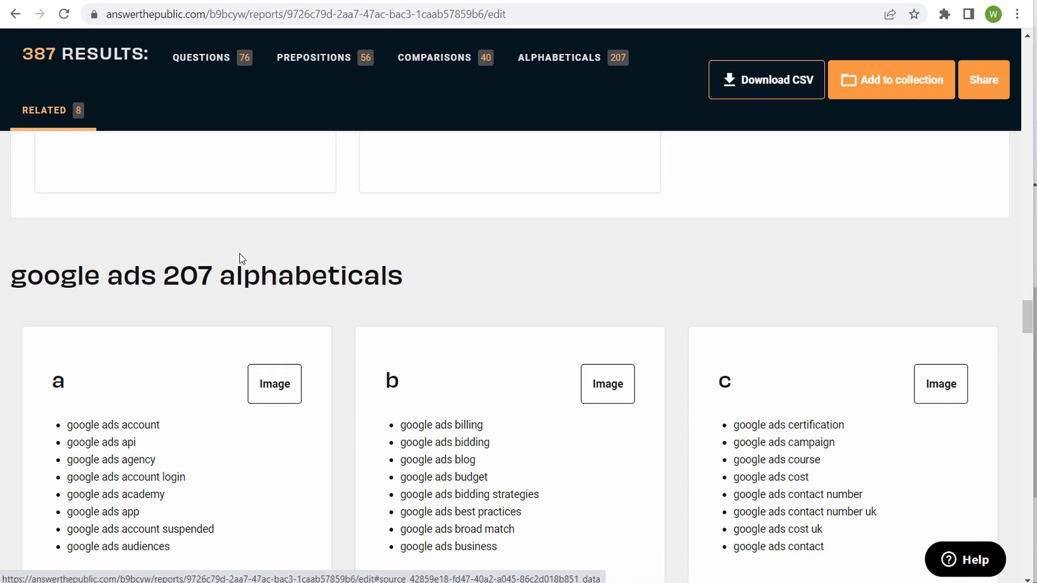
pyautogui.moveTo(58, 282); pyautogui.dragTo(447, 278)
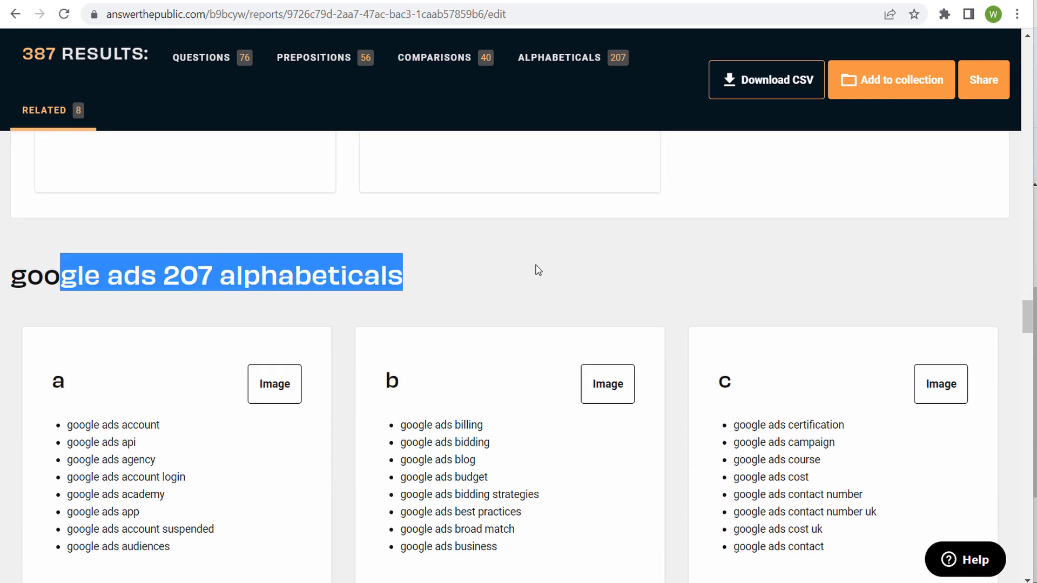
pyautogui.scroll(-1, 470, 266)
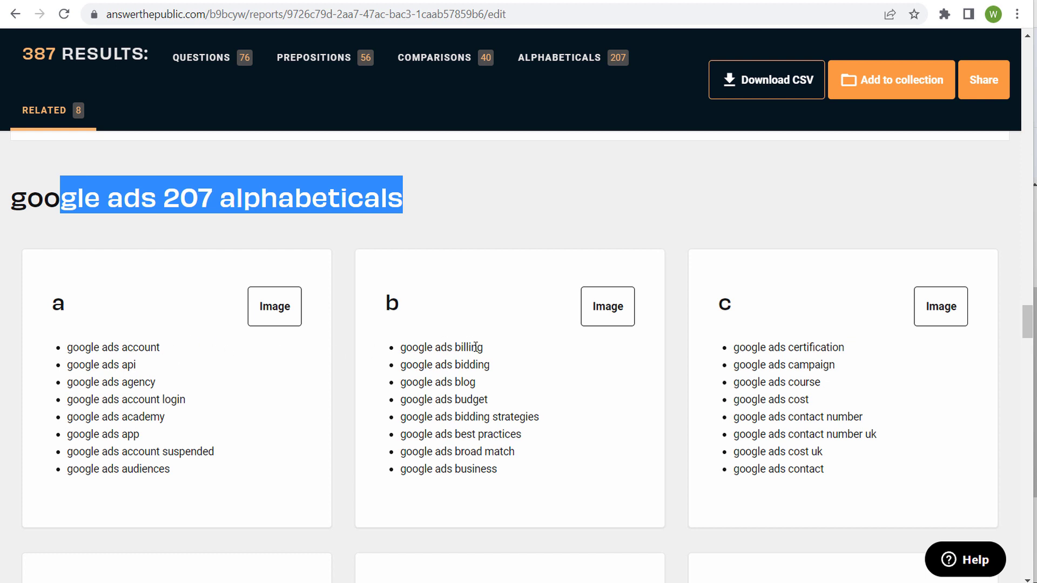
pyautogui.moveTo(483, 348); pyautogui.dragTo(401, 352)
pyautogui.click(502, 372)
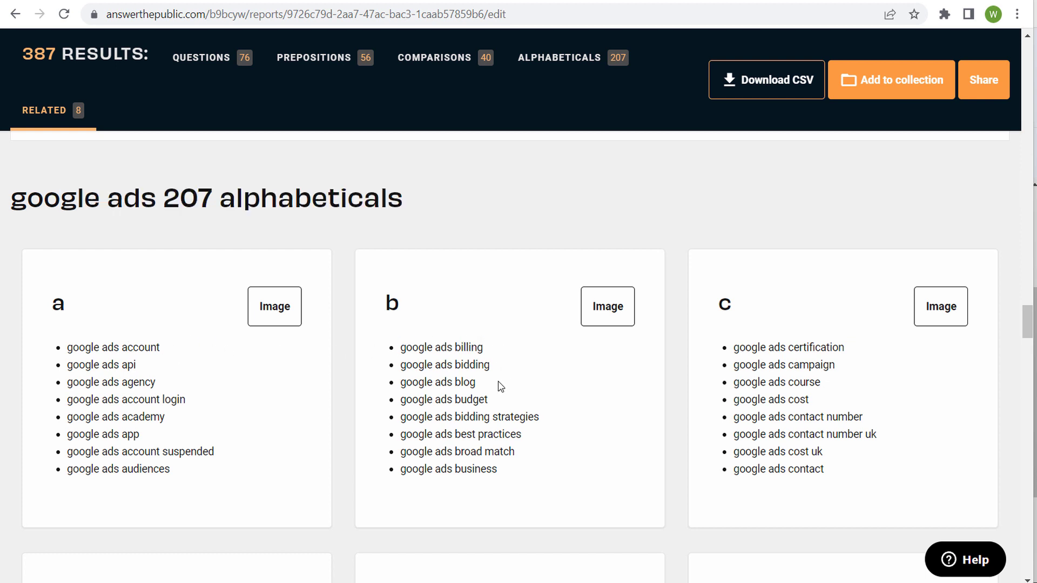
pyautogui.moveTo(500, 387); pyautogui.dragTo(401, 349)
pyautogui.click(776, 378)
pyautogui.moveTo(846, 381); pyautogui.dragTo(856, 415)
pyautogui.click(743, 345)
pyautogui.click(728, 397)
pyautogui.scroll(-4, 581, 401)
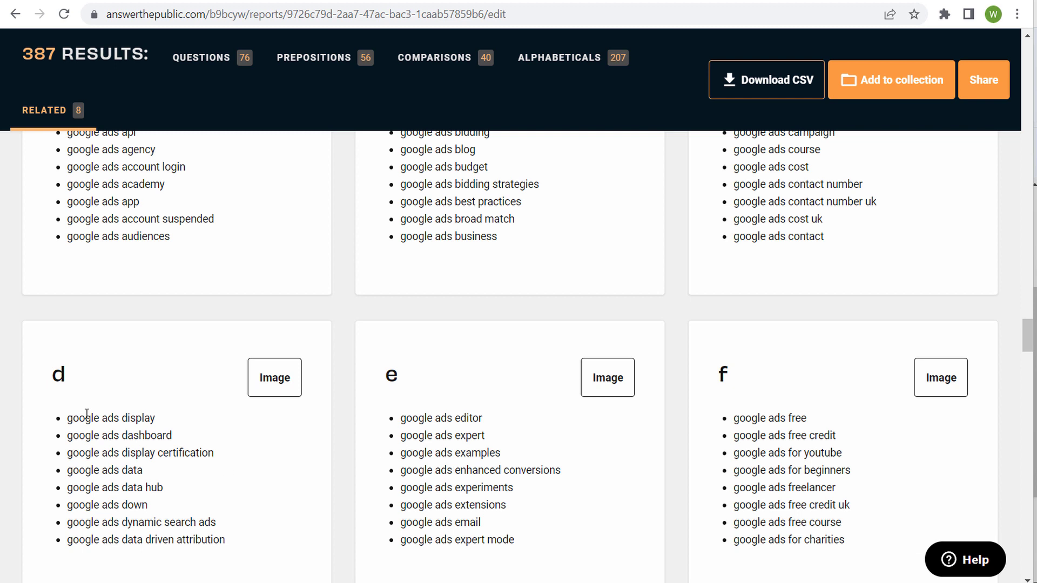
pyautogui.moveTo(70, 420); pyautogui.dragTo(249, 461)
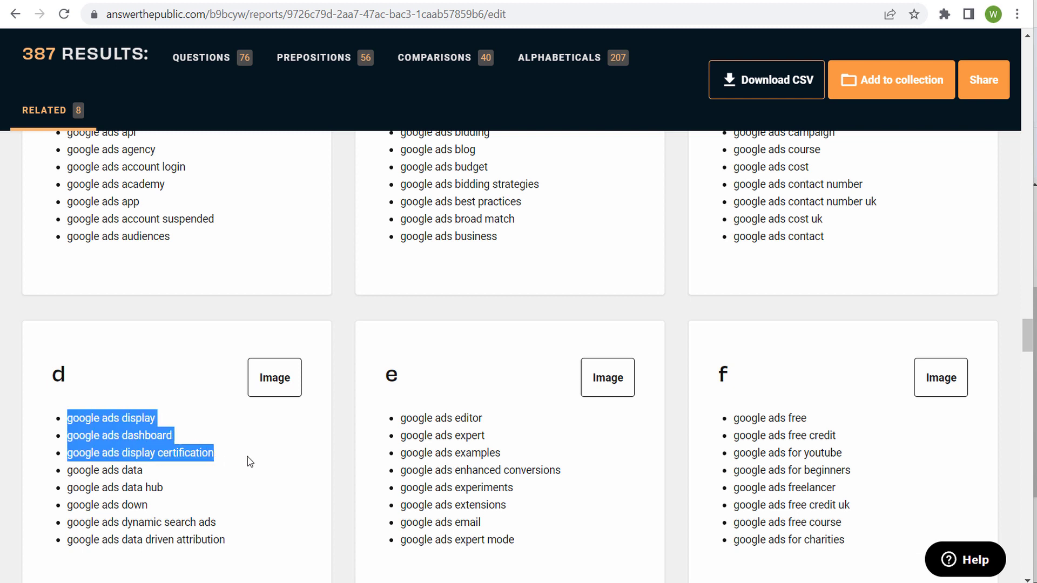
pyautogui.click(411, 423)
pyautogui.moveTo(402, 420); pyautogui.dragTo(510, 424)
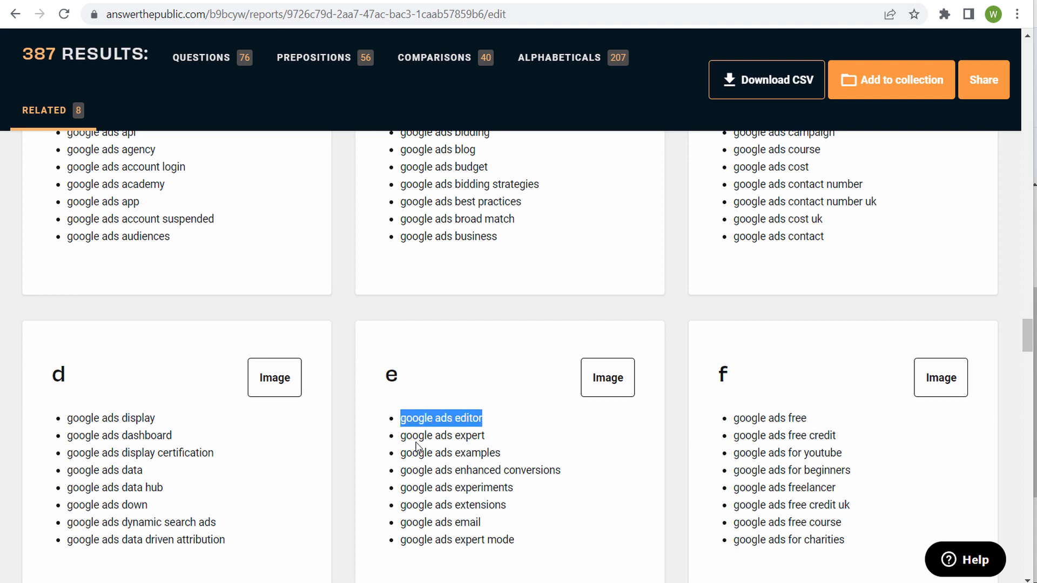
pyautogui.click(453, 413)
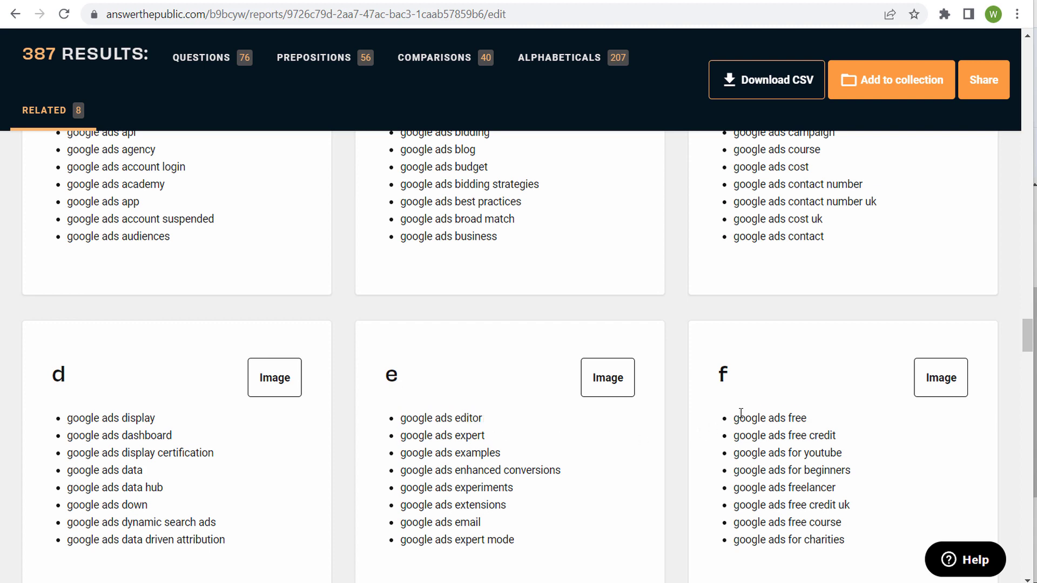
pyautogui.scroll(-6, 747, 354)
pyautogui.scroll(-1, 793, 272)
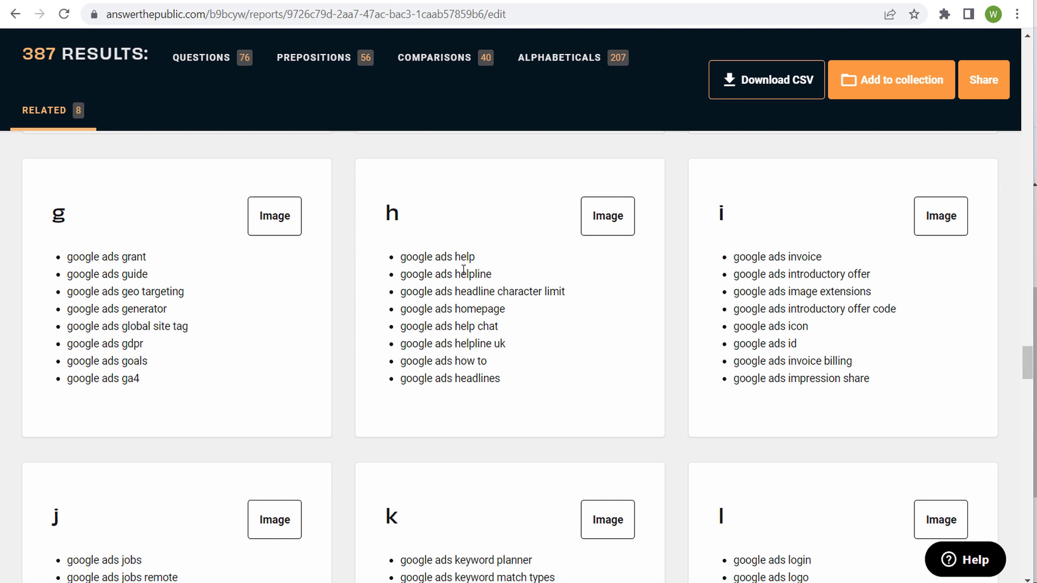
pyautogui.scroll(-2, 460, 249)
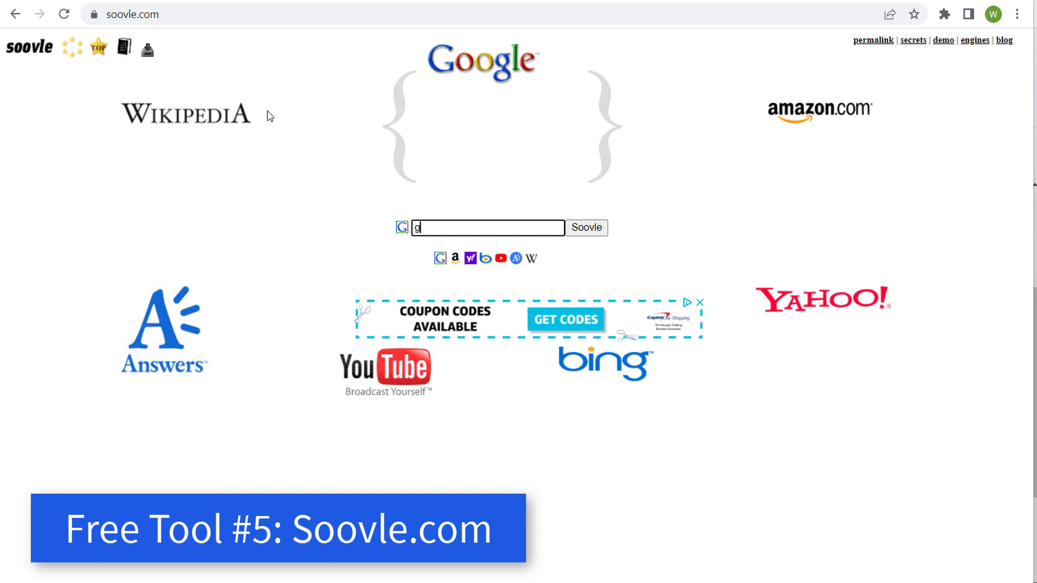
# Step: Enter 'google ads' in Soovle and review the suggestions from every engine
pyautogui.write('oogle ads')
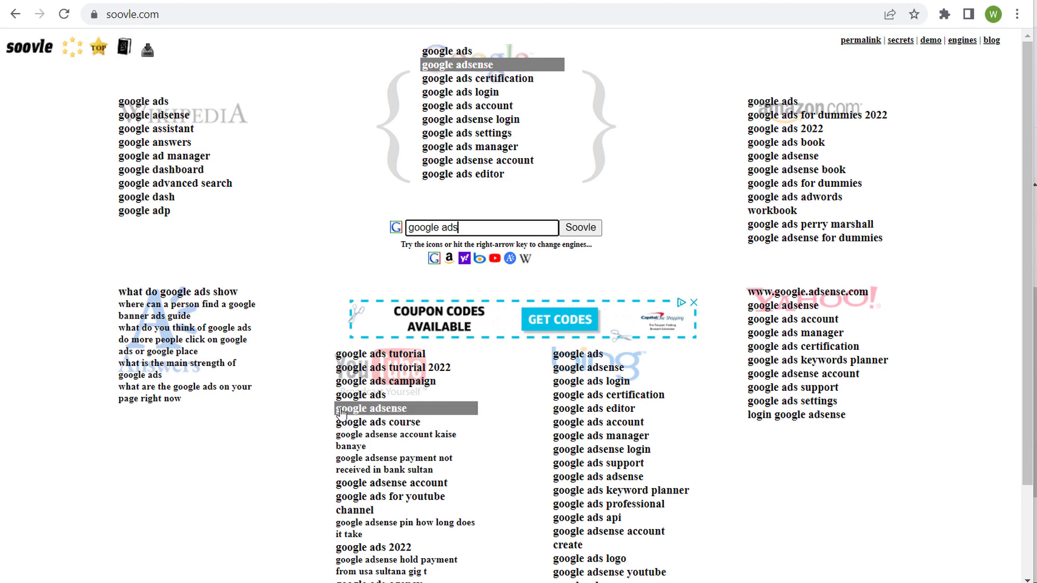
pyautogui.scroll(-2, 392, 420)
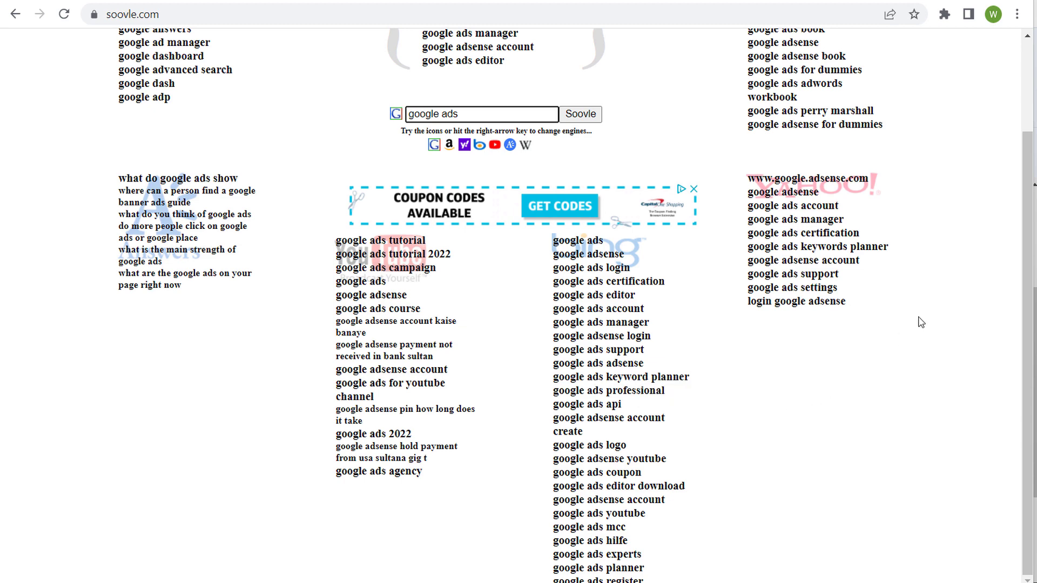
pyautogui.scroll(2, 921, 323)
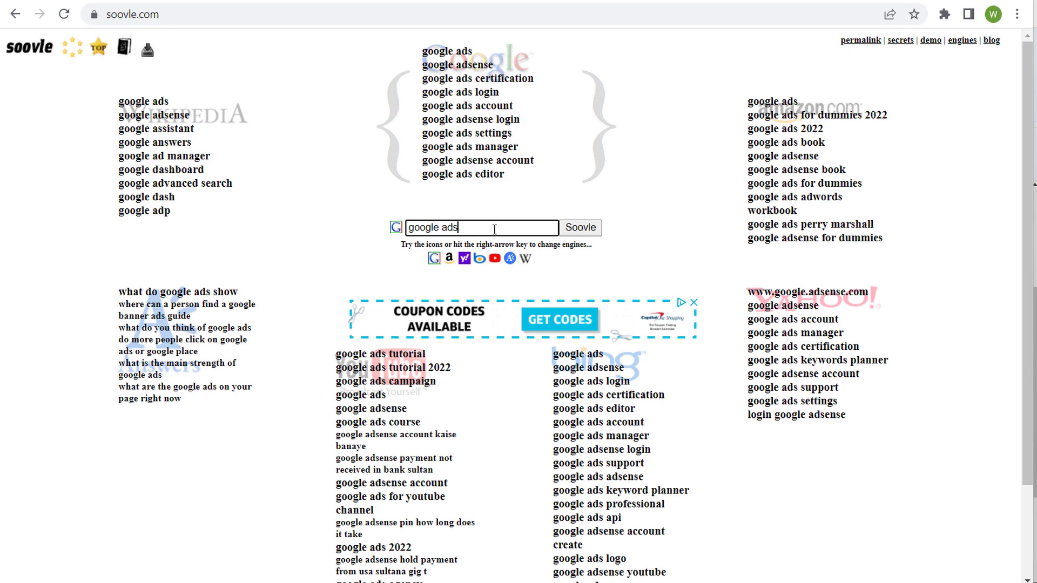
# Step: Replace the Soovle query 'google ads' with 'best hotels in'
pyautogui.tripleClick(439, 230)
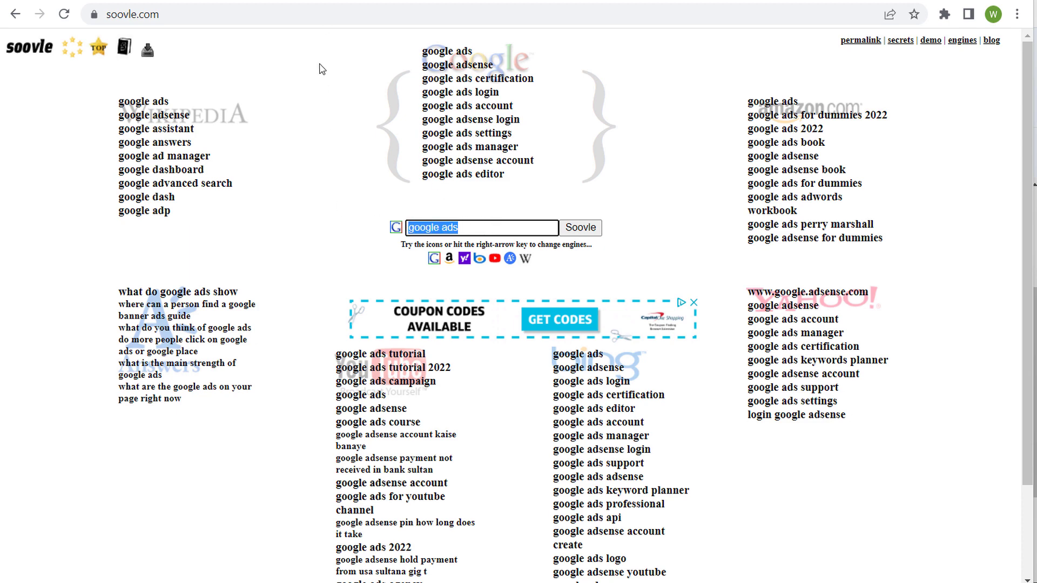
pyautogui.press('BackSpace')
pyautogui.write('b')
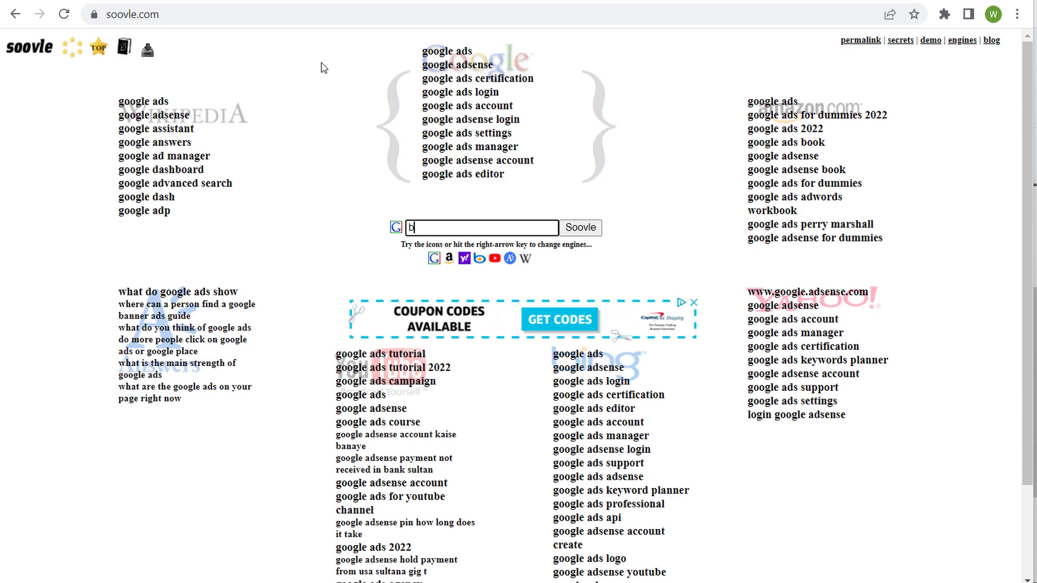
pyautogui.write('est hotels in')
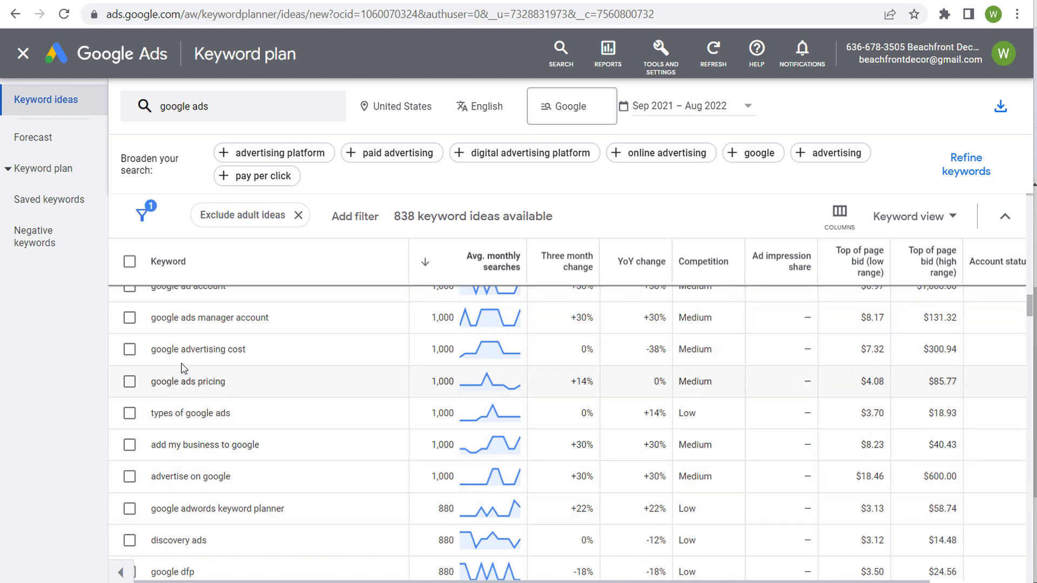
pyautogui.moveTo(151, 349); pyautogui.dragTo(250, 352)
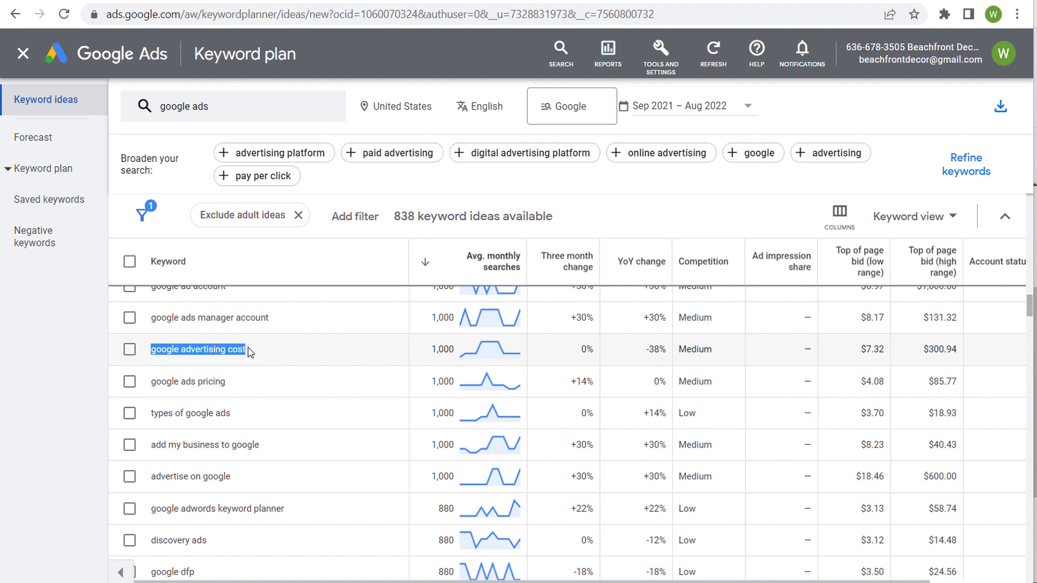
pyautogui.click(283, 348)
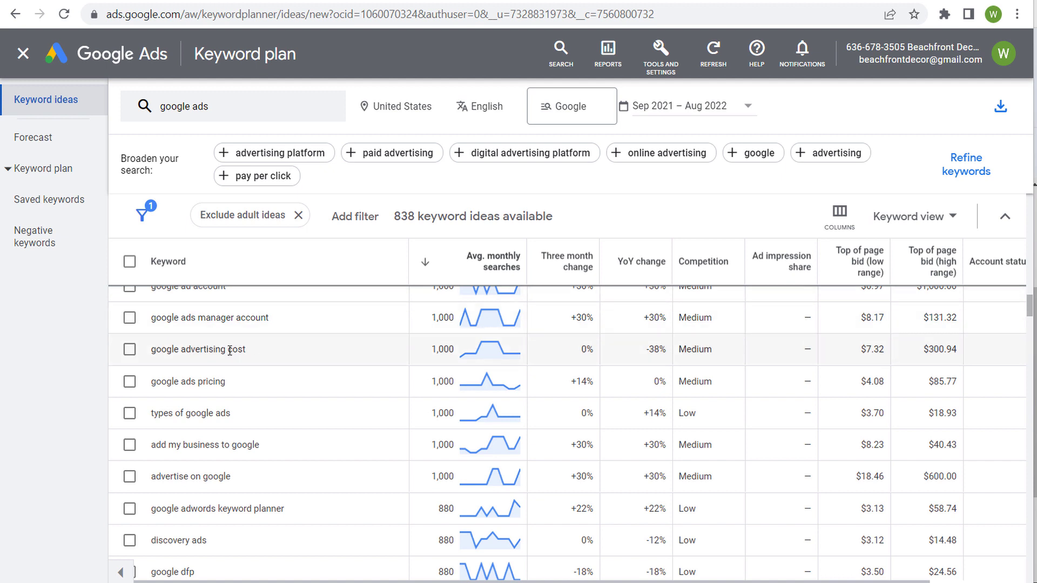
pyautogui.moveTo(246, 348); pyautogui.dragTo(161, 353)
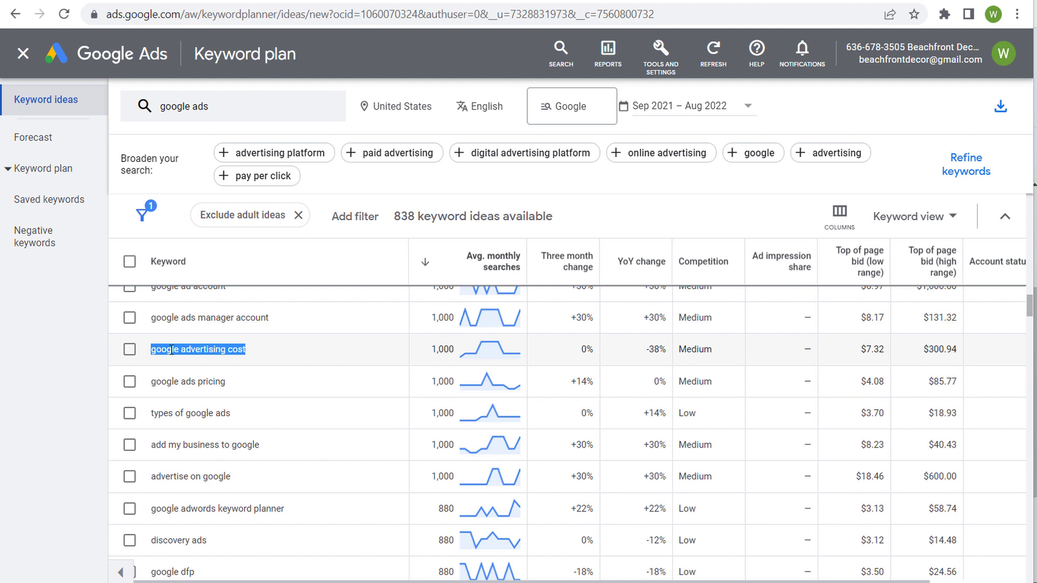
pyautogui.click(170, 350)
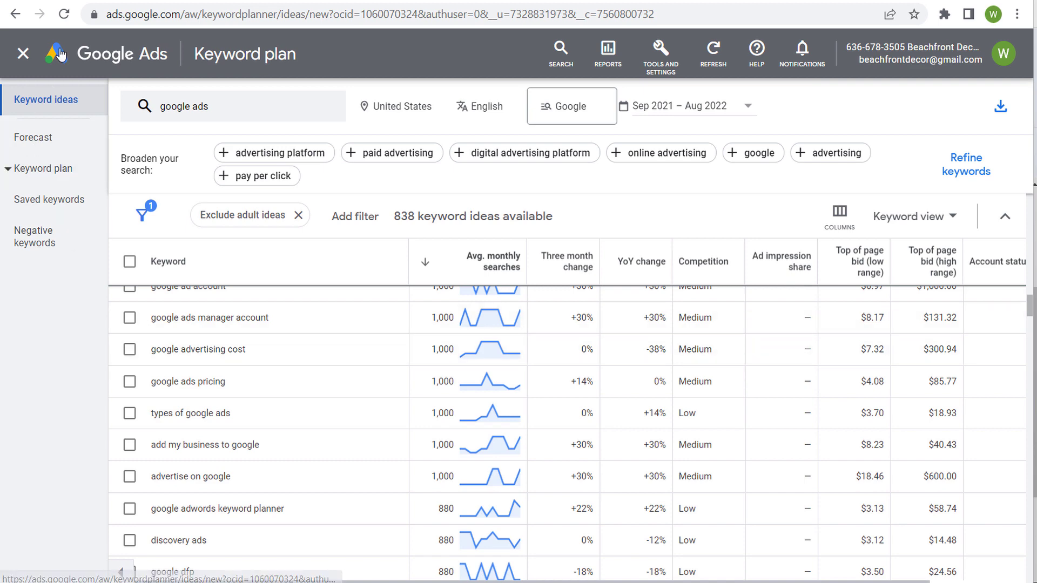
# Step: Bring back the Search Console report for 'wooden beach signs' and scroll to its top
pyautogui.click(48, 1)
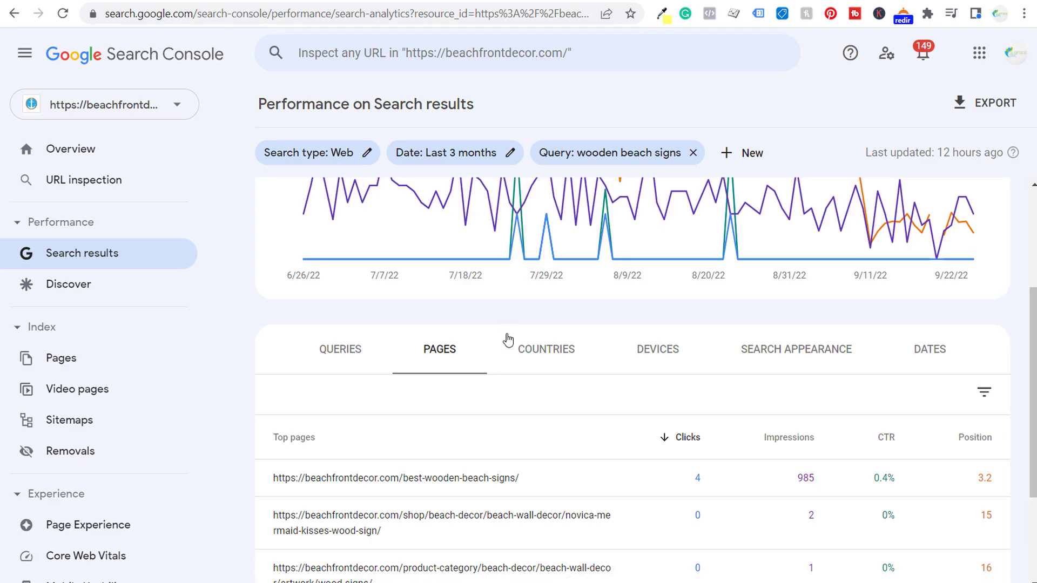
pyautogui.scroll(3, 507, 340)
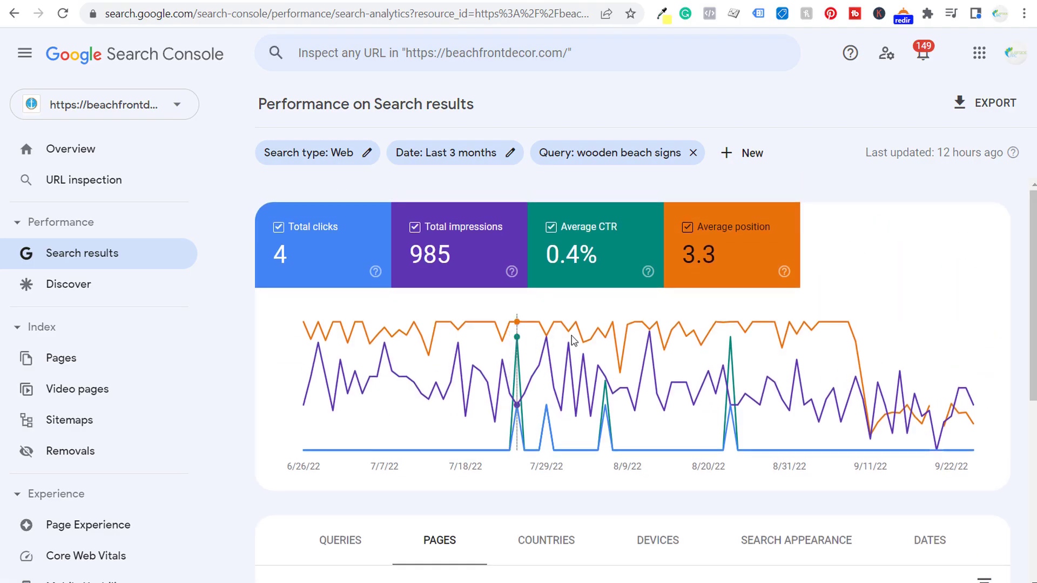